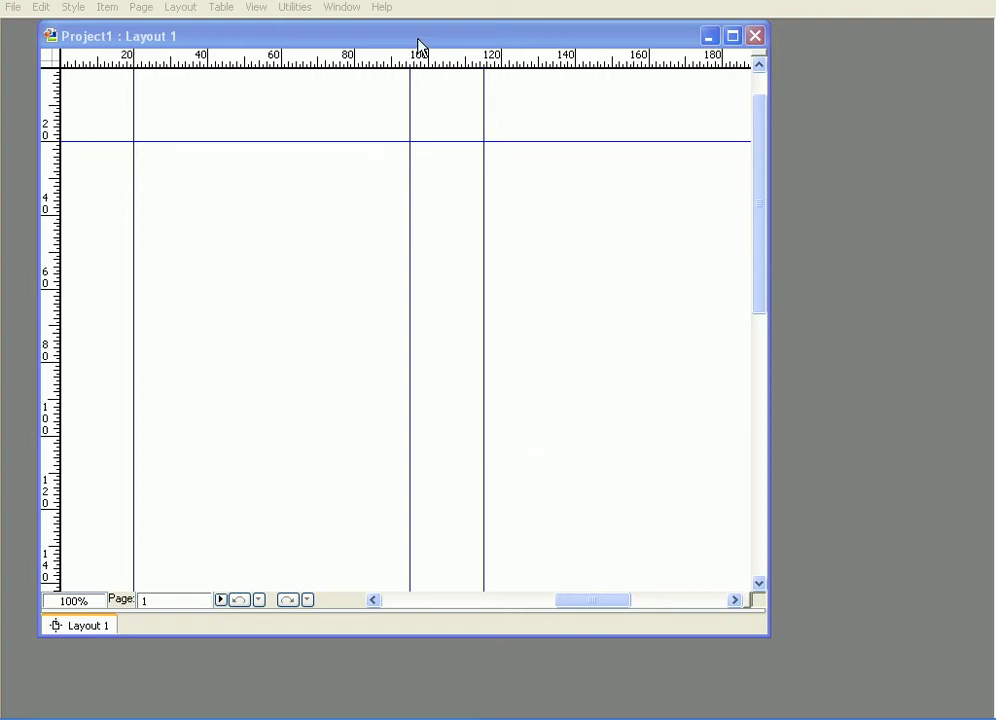
- Close the empty Project1 : Layout 1 window
{"action": "left_click", "coordinate": [755, 36]}
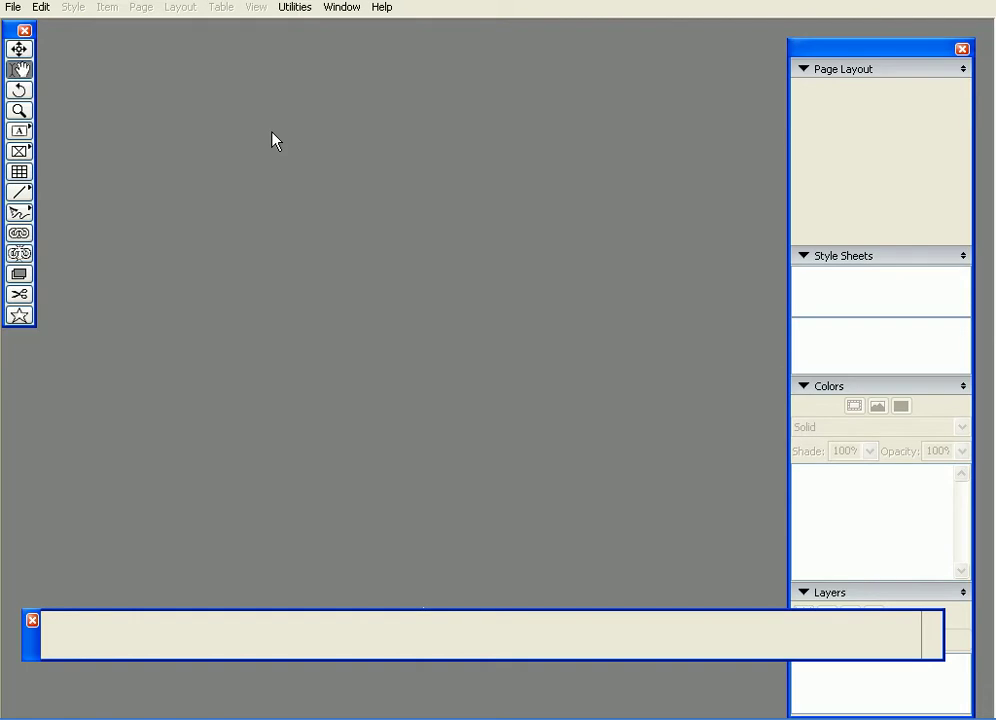
- In Preferences, set Default Web Layout horizontal and vertical measurements to Centimeters
{"action": "left_click", "coordinate": [41, 7]}
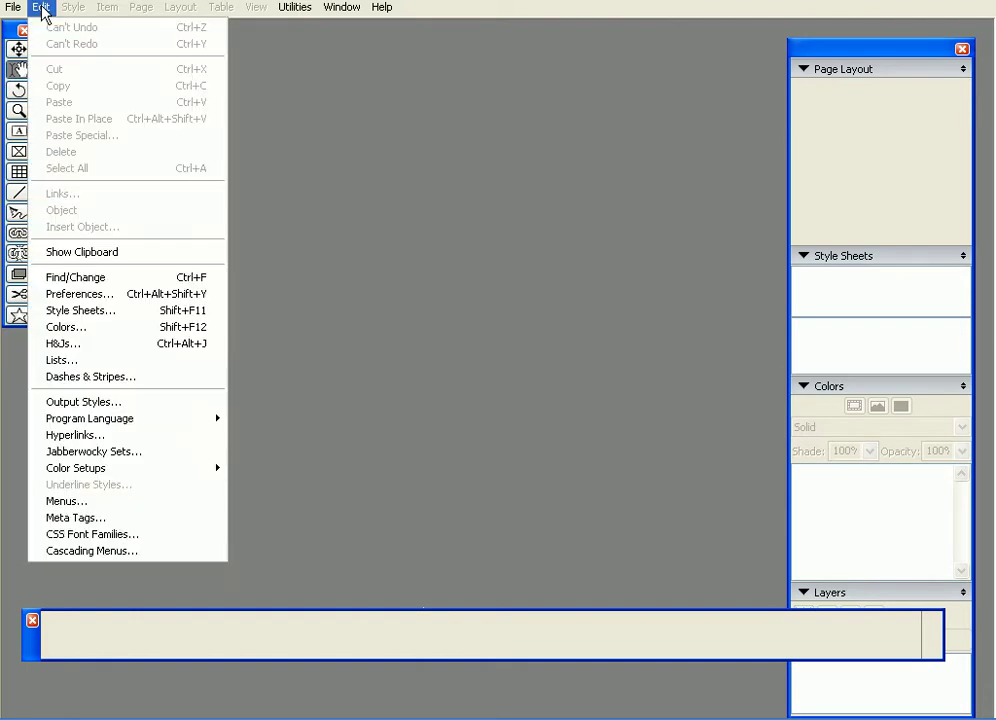
{"action": "left_click", "coordinate": [122, 304]}
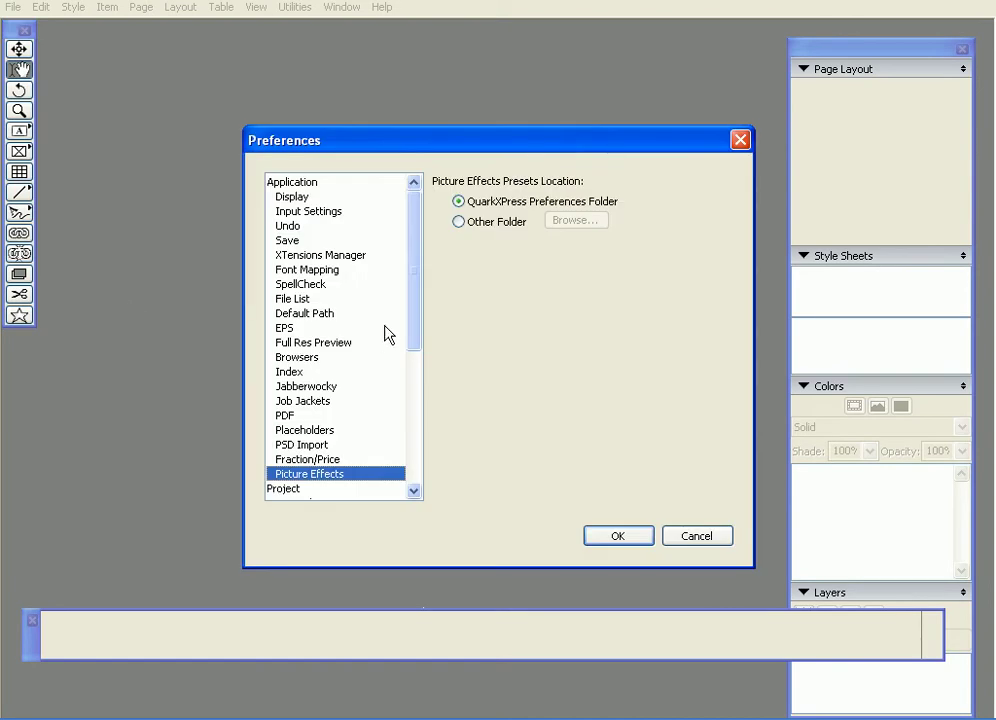
{"action": "left_click_drag", "start_coordinate": [414, 306], "coordinate": [413, 440]}
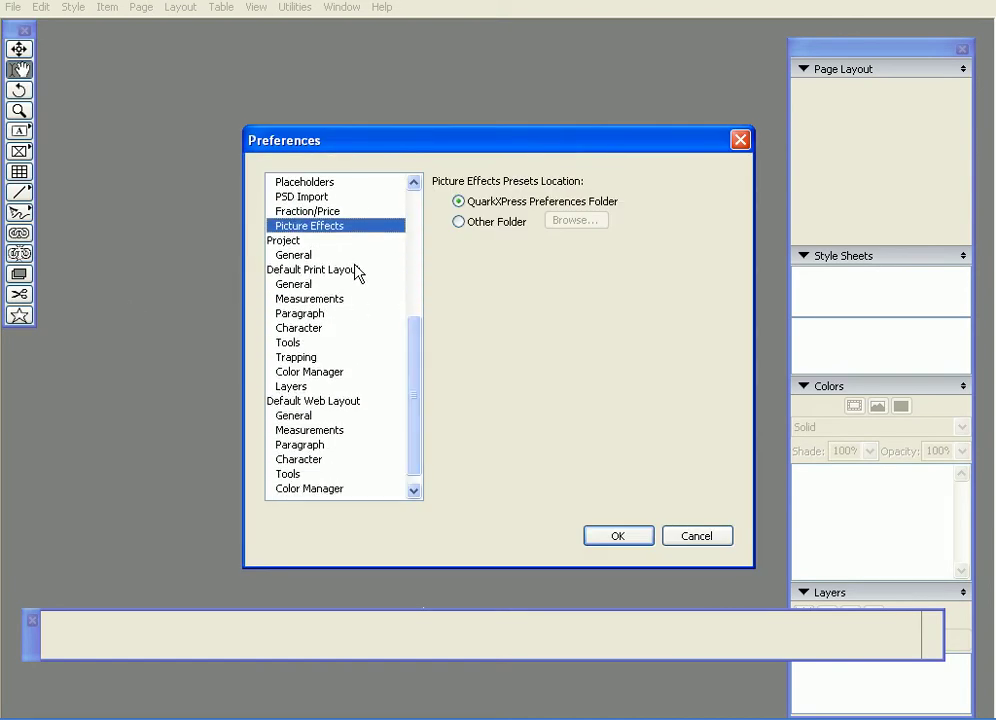
{"action": "left_click", "coordinate": [328, 432]}
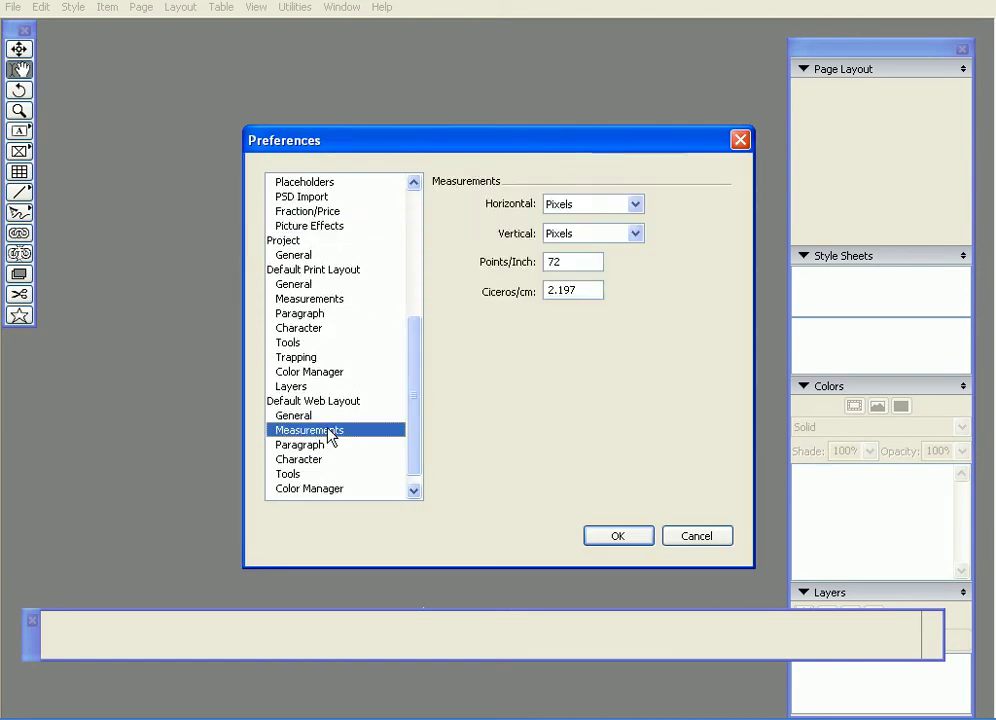
{"action": "left_click_drag", "start_coordinate": [418, 422], "coordinate": [419, 459]}
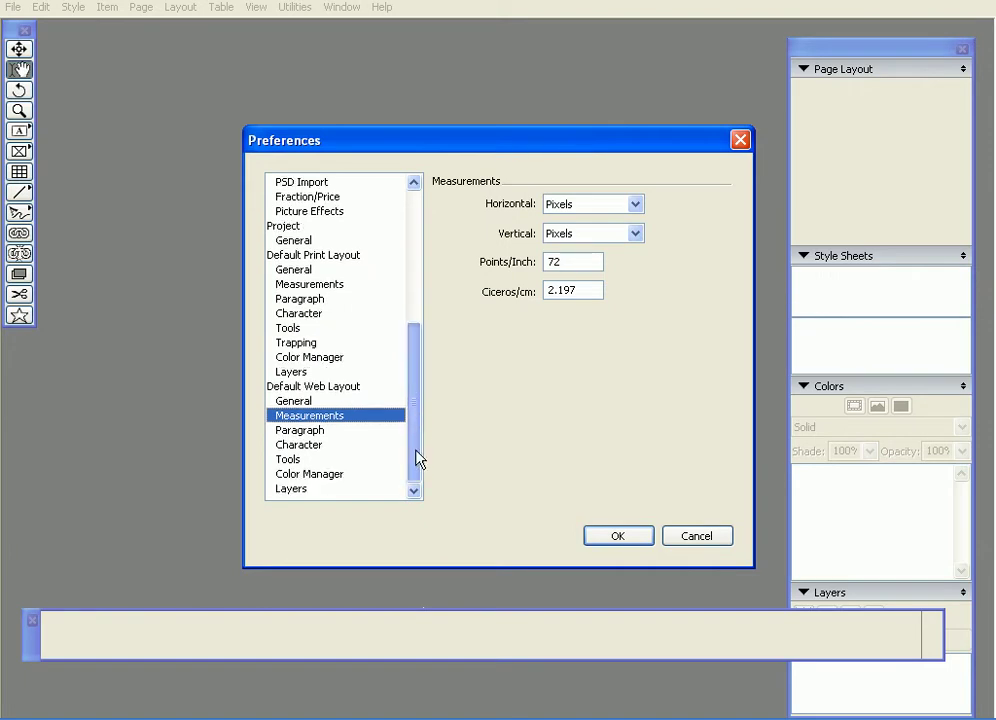
{"action": "left_click", "coordinate": [576, 206]}
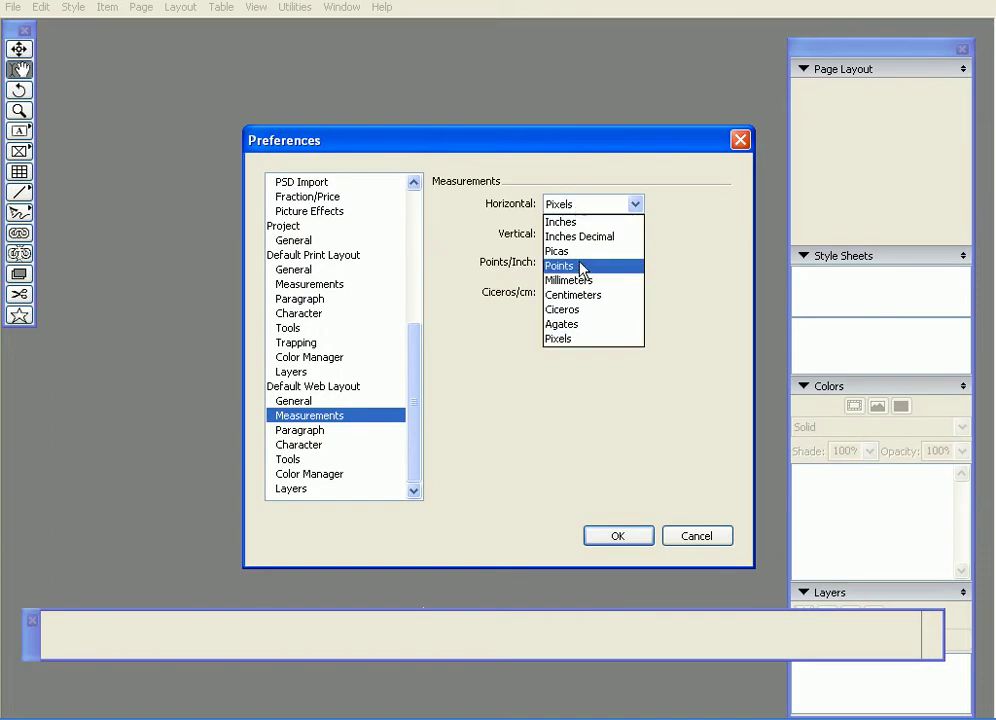
{"action": "left_click", "coordinate": [578, 296]}
{"action": "left_click", "coordinate": [586, 236]}
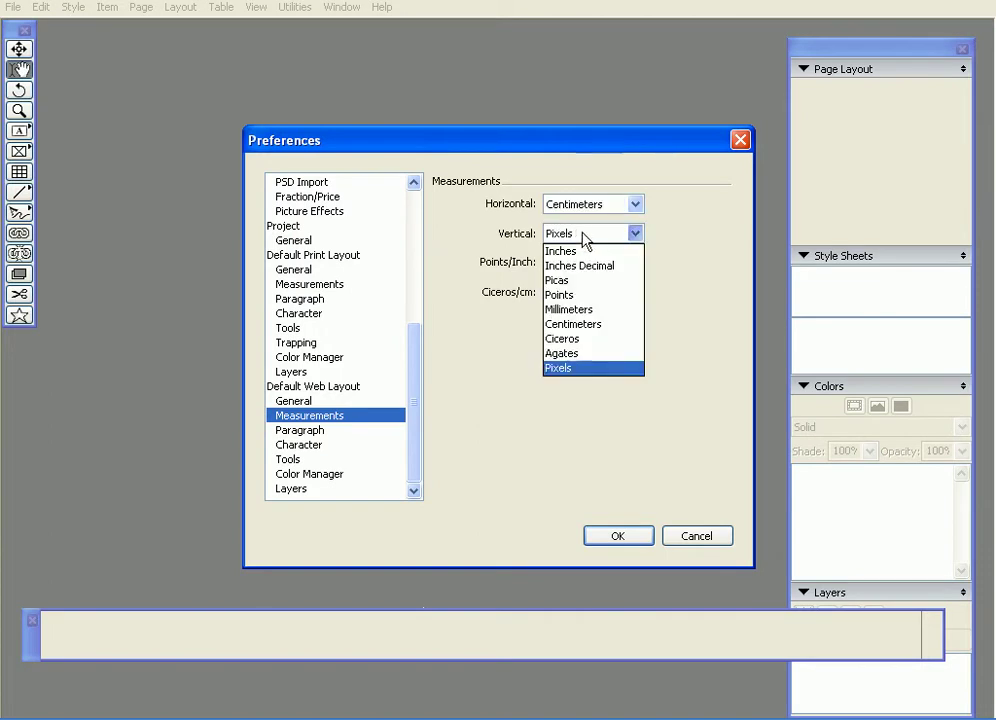
{"action": "left_click", "coordinate": [581, 326]}
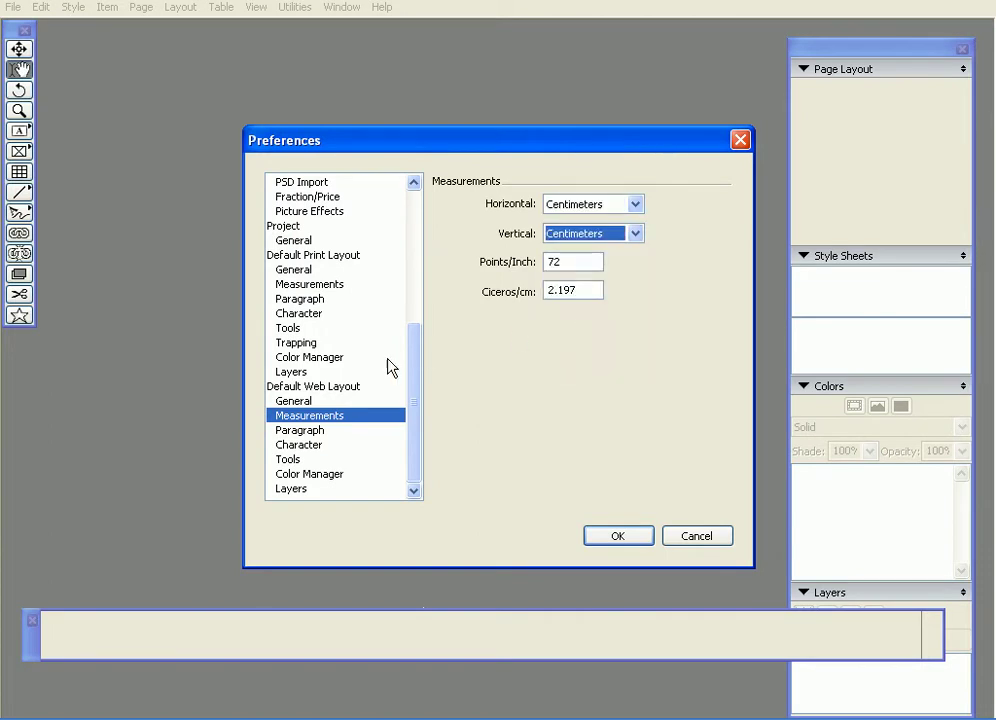
{"action": "left_click_drag", "start_coordinate": [416, 369], "coordinate": [418, 230]}
{"action": "left_click", "coordinate": [617, 536]}
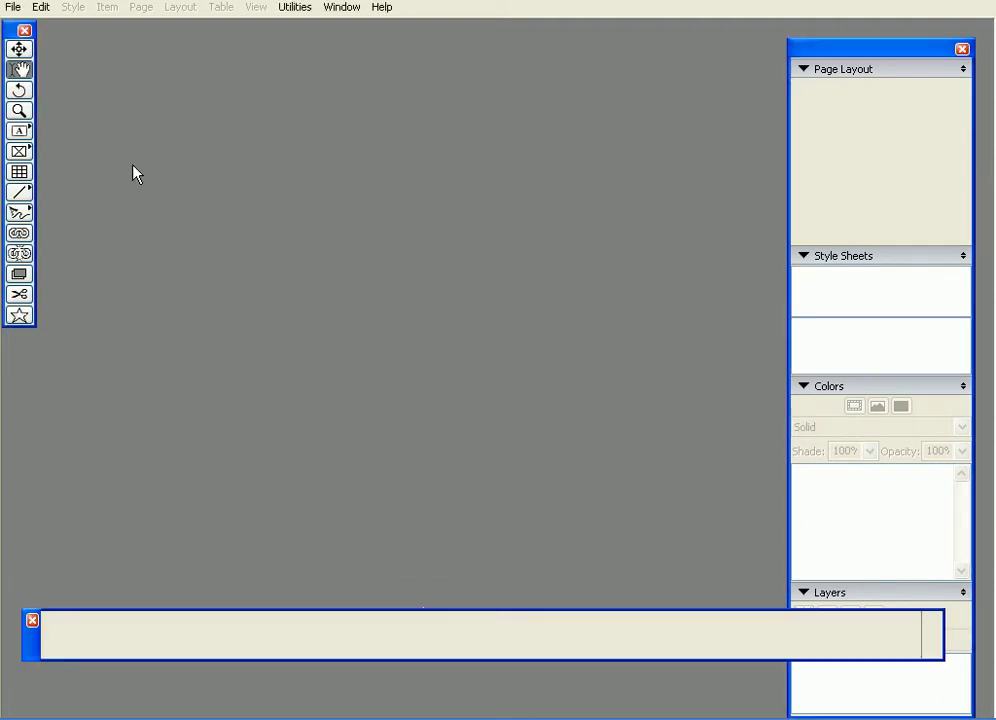
- Create a new project with the default A4 portrait, facing-page, two-column settings
{"action": "left_click", "coordinate": [12, 7]}
{"action": "mouse_move", "coordinate": [40, 24]}
{"action": "left_click", "coordinate": [265, 26]}
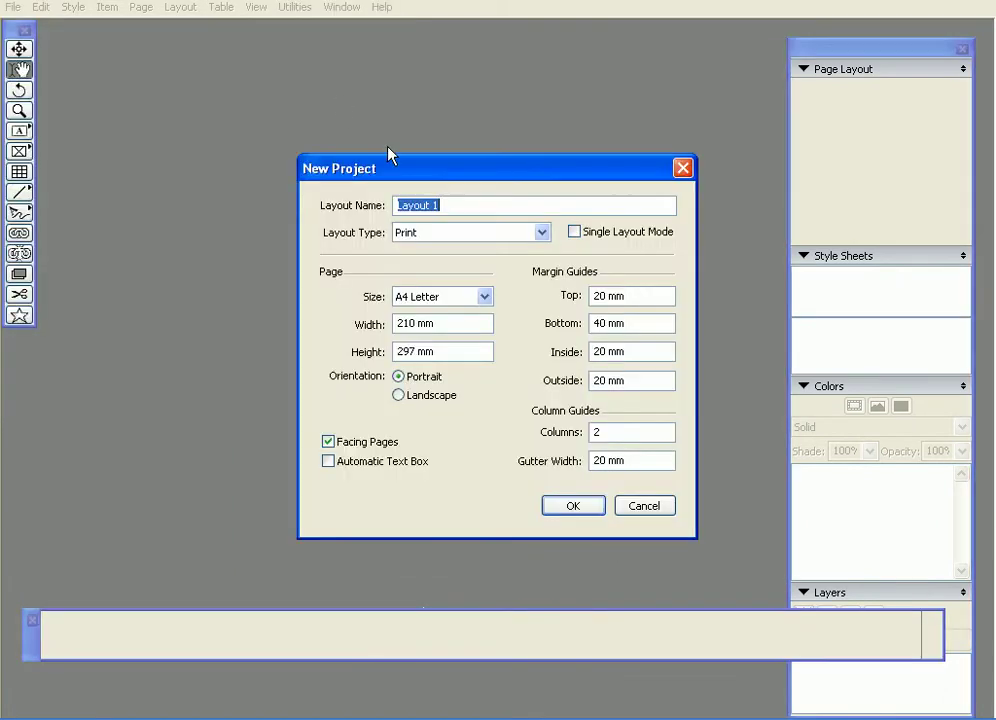
{"action": "left_click", "coordinate": [575, 507]}
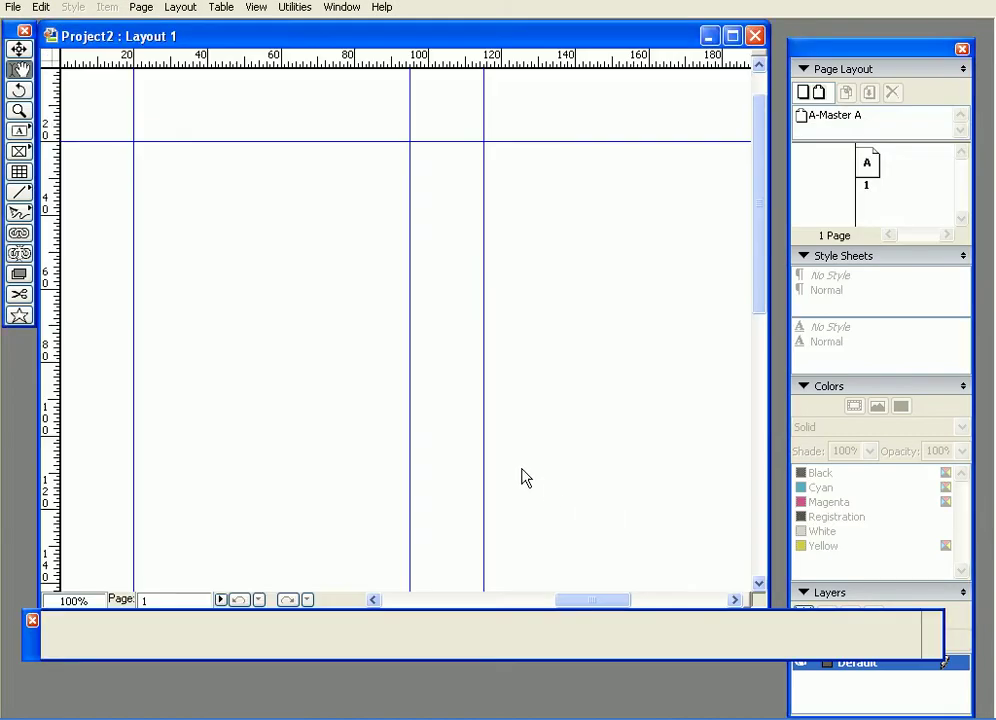
- Draw a trial square text box, nudge it, delete it, and lower the Measurements palette
{"action": "left_click", "coordinate": [19, 130]}
{"action": "left_click_drag", "start_coordinate": [182, 193], "coordinate": [349, 356]}
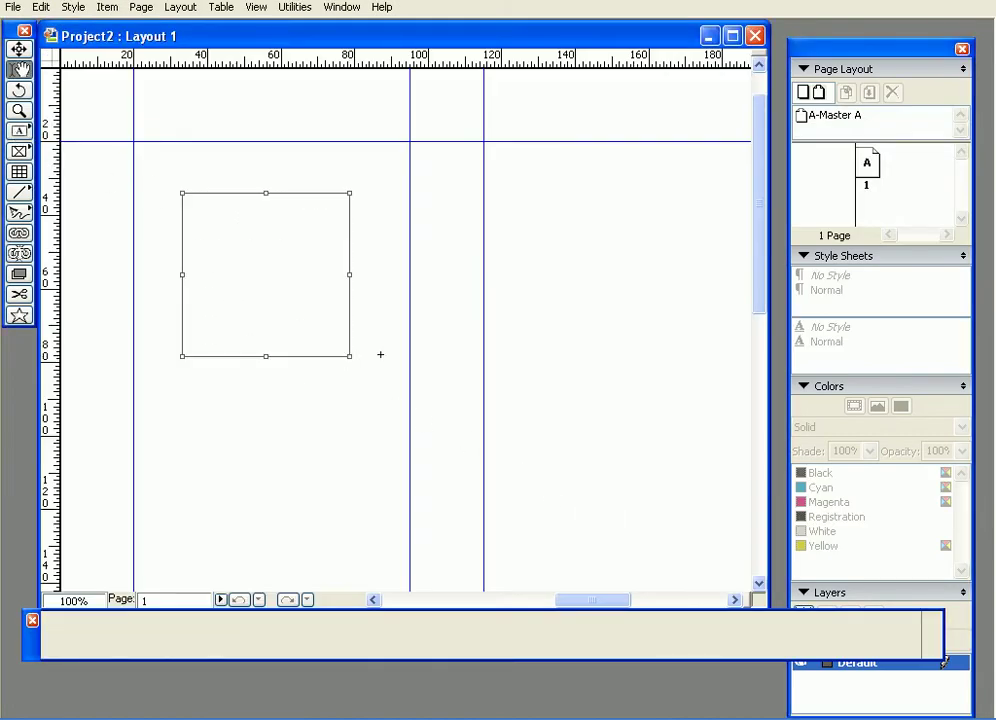
{"action": "left_click", "coordinate": [19, 50]}
{"action": "left_click_drag", "start_coordinate": [231, 207], "coordinate": [286, 245]}
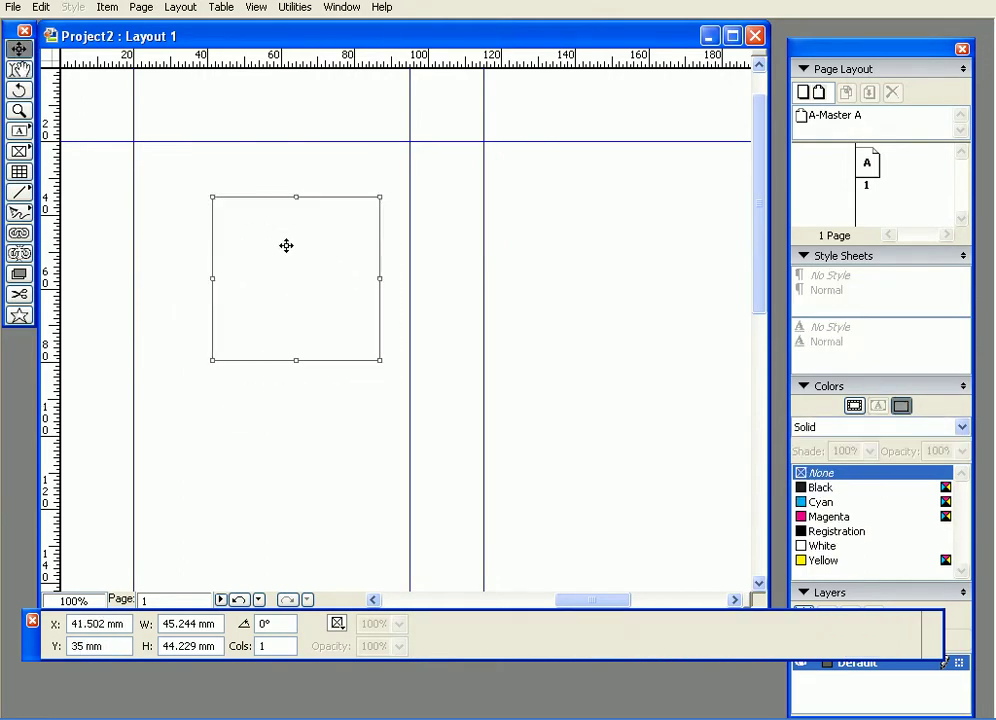
{"action": "key", "text": "Delete"}
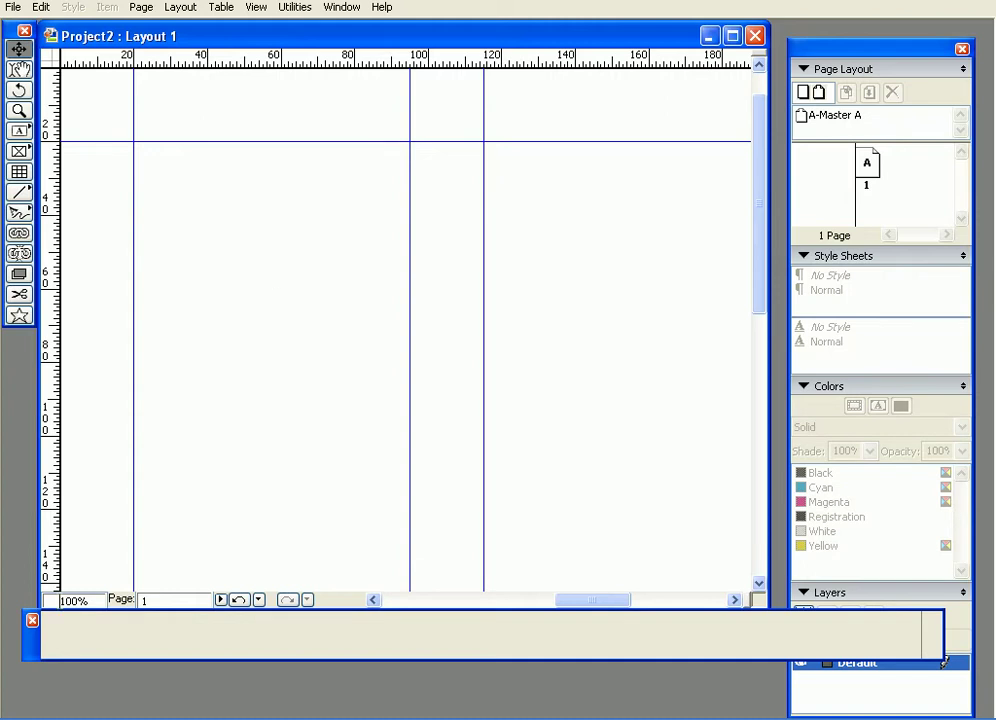
{"action": "left_click_drag", "start_coordinate": [31, 642], "coordinate": [34, 685]}
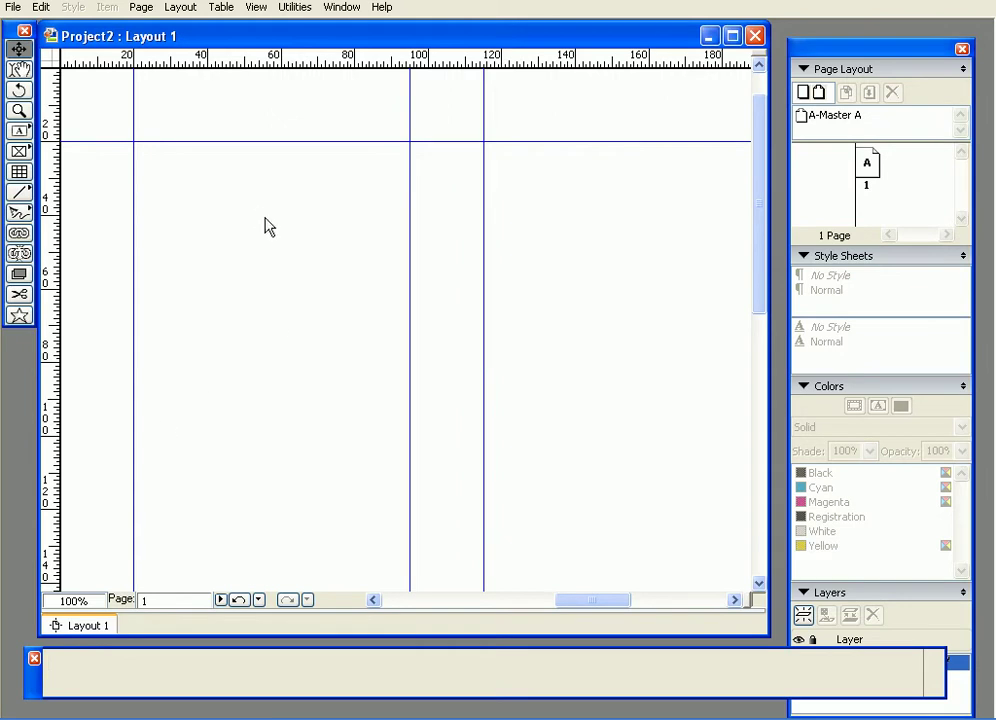
- Close Project2 without saving and reopen newsletter1.qxp from the recent files
{"action": "left_click", "coordinate": [758, 37]}
{"action": "left_click", "coordinate": [501, 411]}
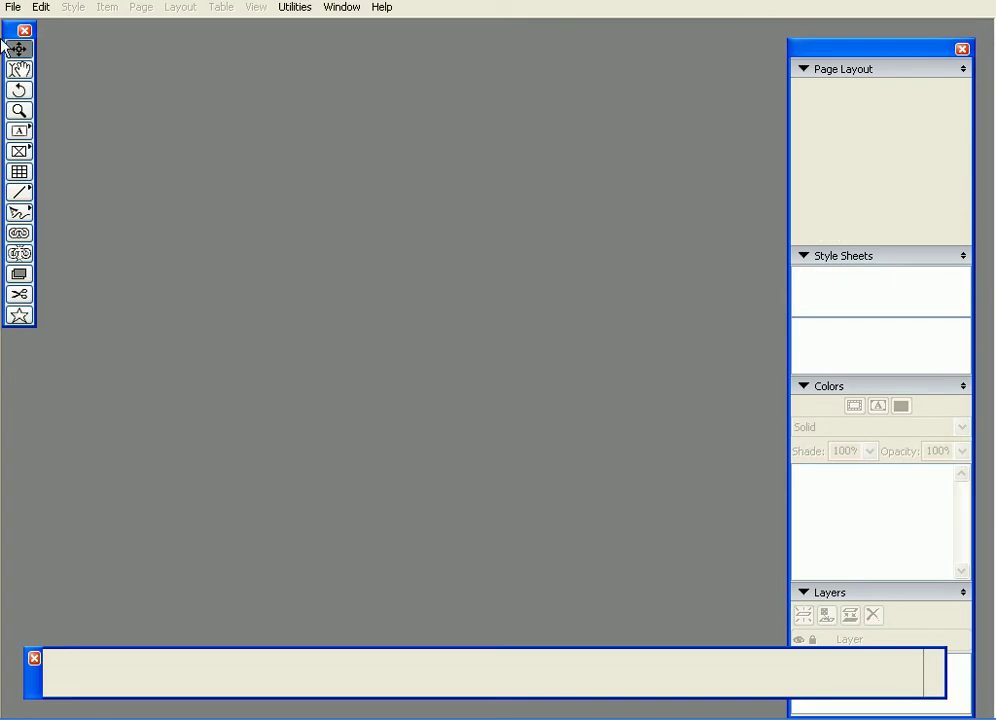
{"action": "left_click", "coordinate": [13, 7]}
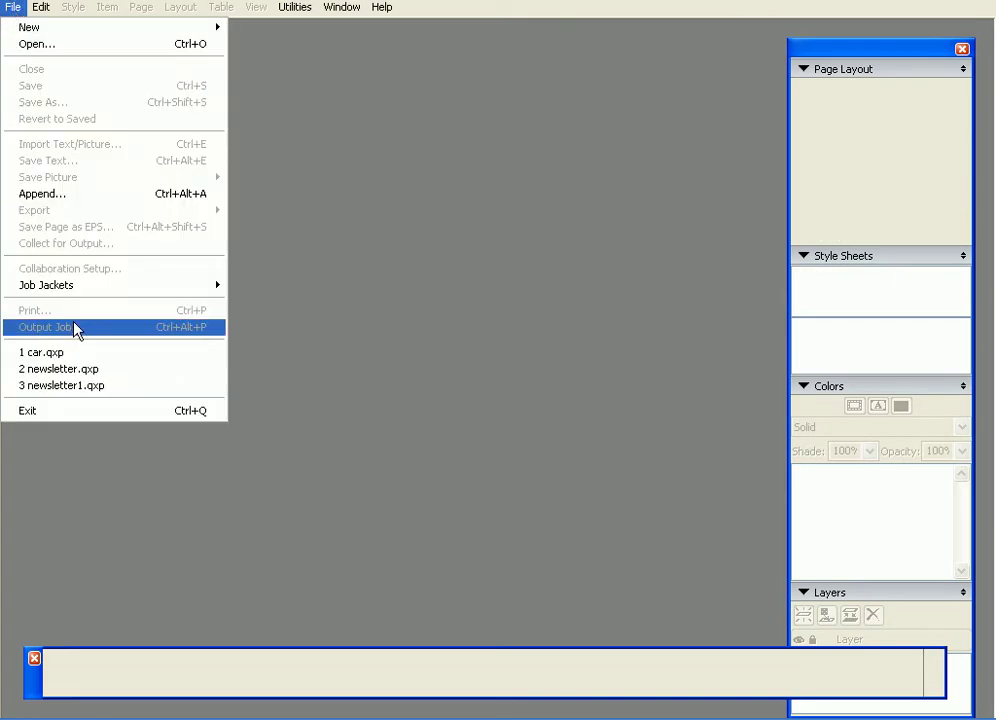
{"action": "left_click", "coordinate": [90, 385]}
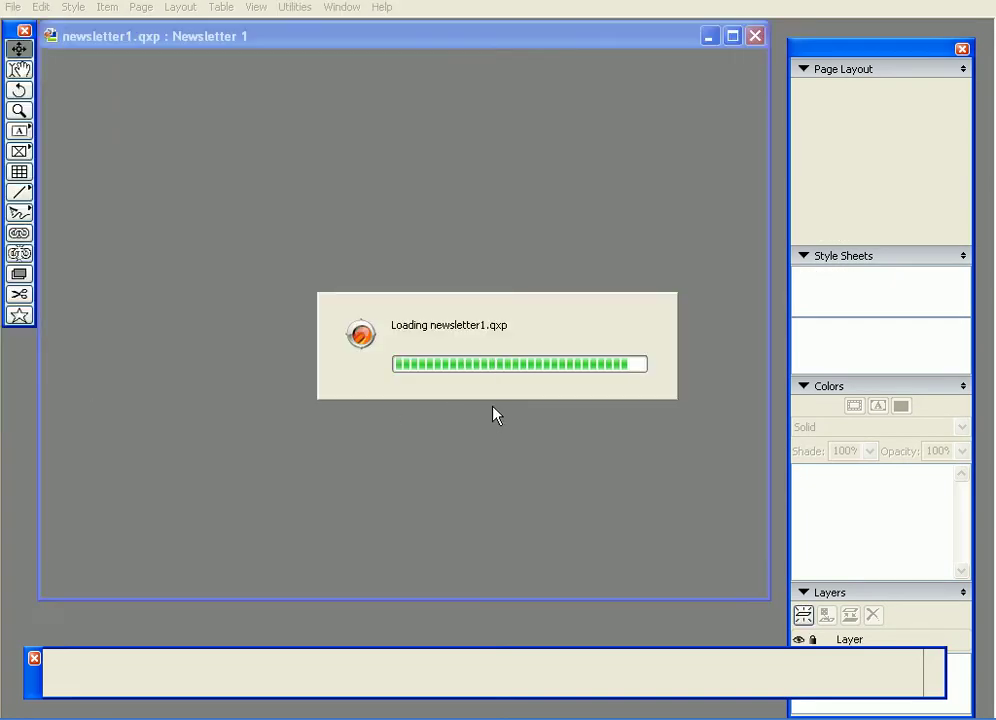
- Go to page 1 in Page Layout and select its left text box
{"action": "left_click_drag", "start_coordinate": [762, 113], "coordinate": [756, 173]}
{"action": "double_click", "coordinate": [867, 168]}
{"action": "left_click", "coordinate": [265, 227]}
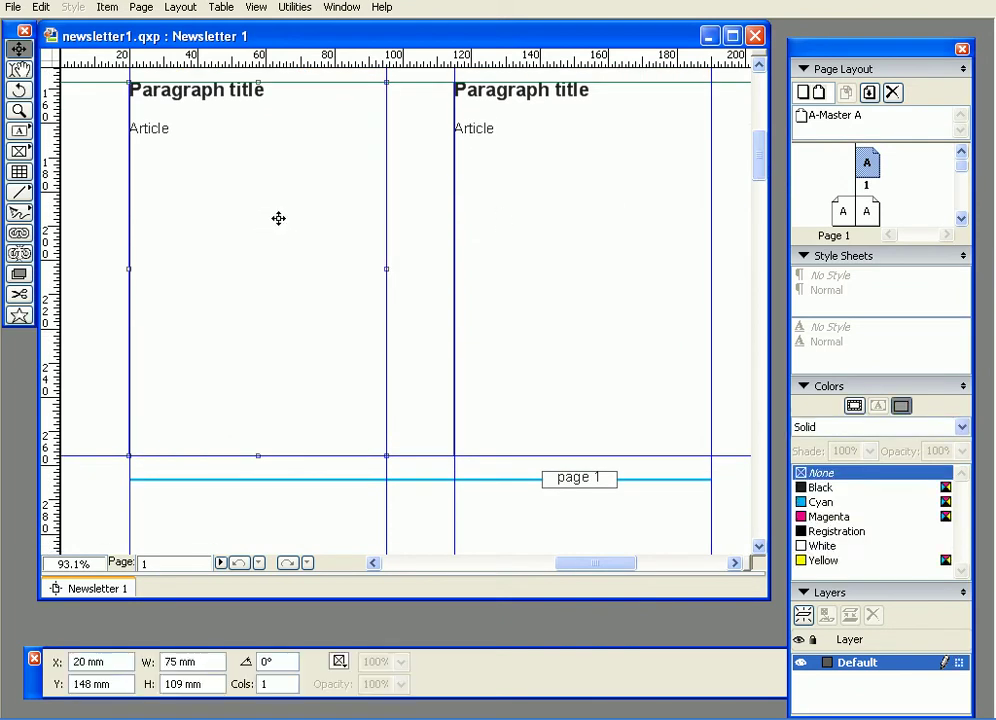
{"action": "left_click", "coordinate": [489, 207]}
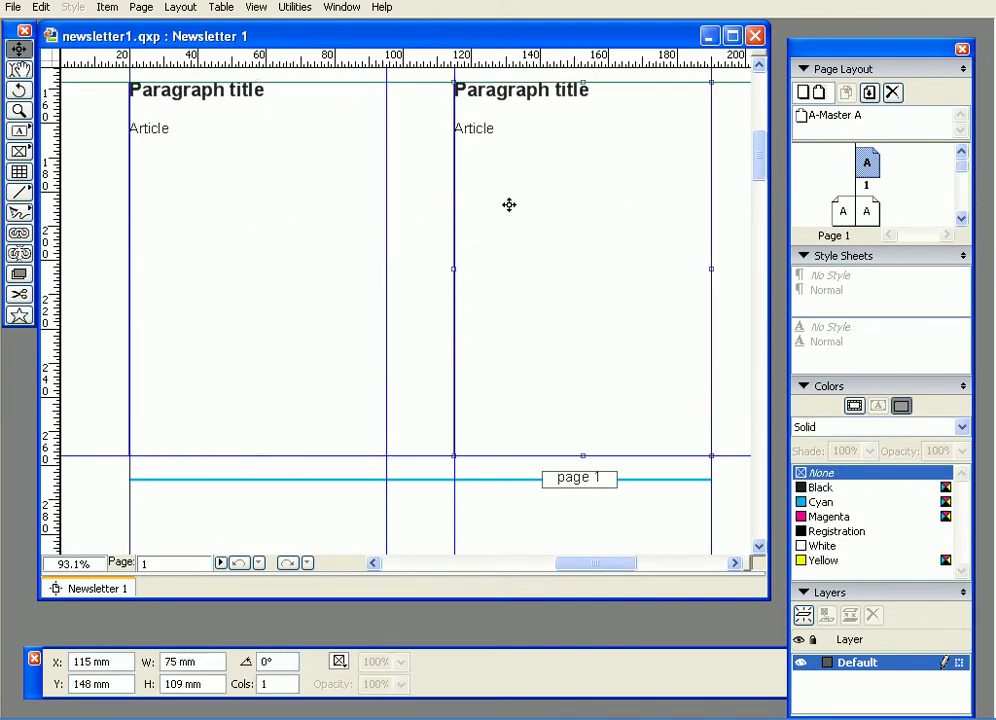
{"action": "left_click_drag", "start_coordinate": [762, 158], "coordinate": [759, 277]}
{"action": "left_click", "coordinate": [200, 278]}
{"action": "left_click", "coordinate": [531, 278]}
{"action": "left_click_drag", "start_coordinate": [765, 277], "coordinate": [734, 162]}
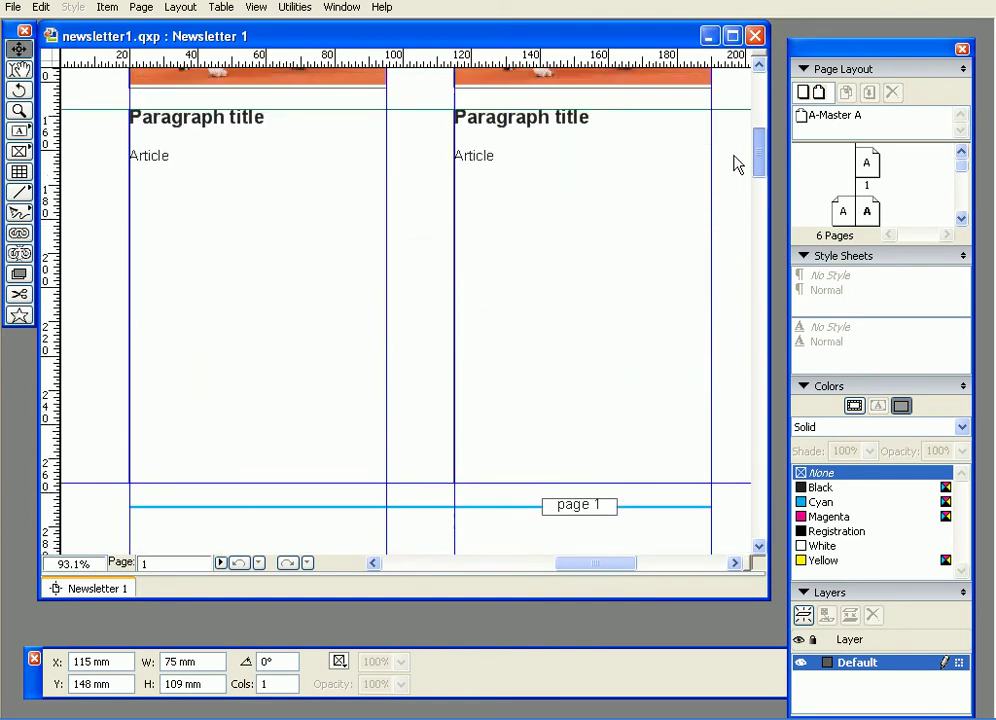
{"action": "left_click", "coordinate": [147, 269]}
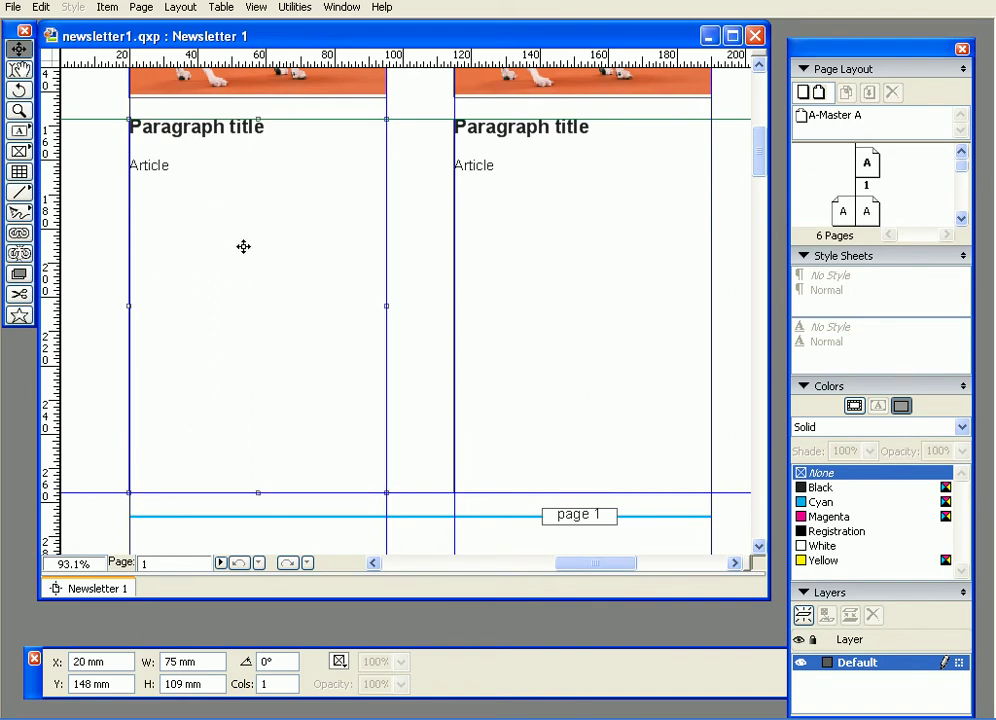
{"action": "left_click_drag", "start_coordinate": [278, 229], "coordinate": [243, 253]}
{"action": "key", "text": "ctrl+z"}
- Replace the left 'Paragraph title' heading with 'Typography'
{"action": "left_click", "coordinate": [20, 70]}
{"action": "left_click_drag", "start_coordinate": [262, 128], "coordinate": [111, 118]}
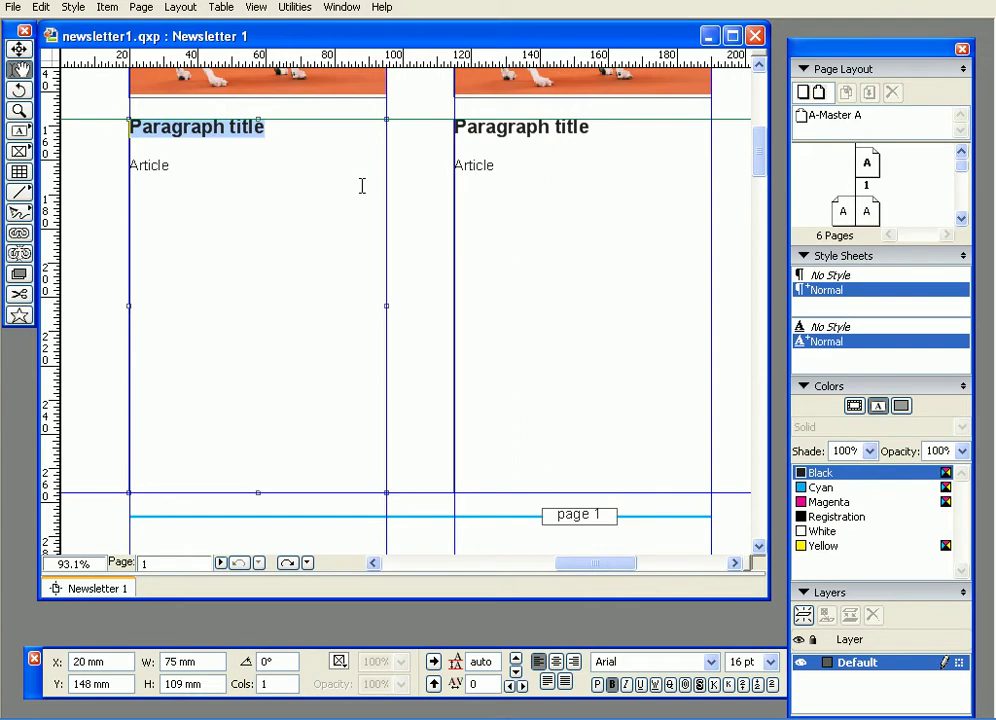
{"action": "type", "text": "Typgra"}
{"action": "key", "text": "BackSpace"}
{"action": "key", "text": "BackSpace"}
{"action": "key", "text": "BackSpace"}
{"action": "type", "text": "ography"}
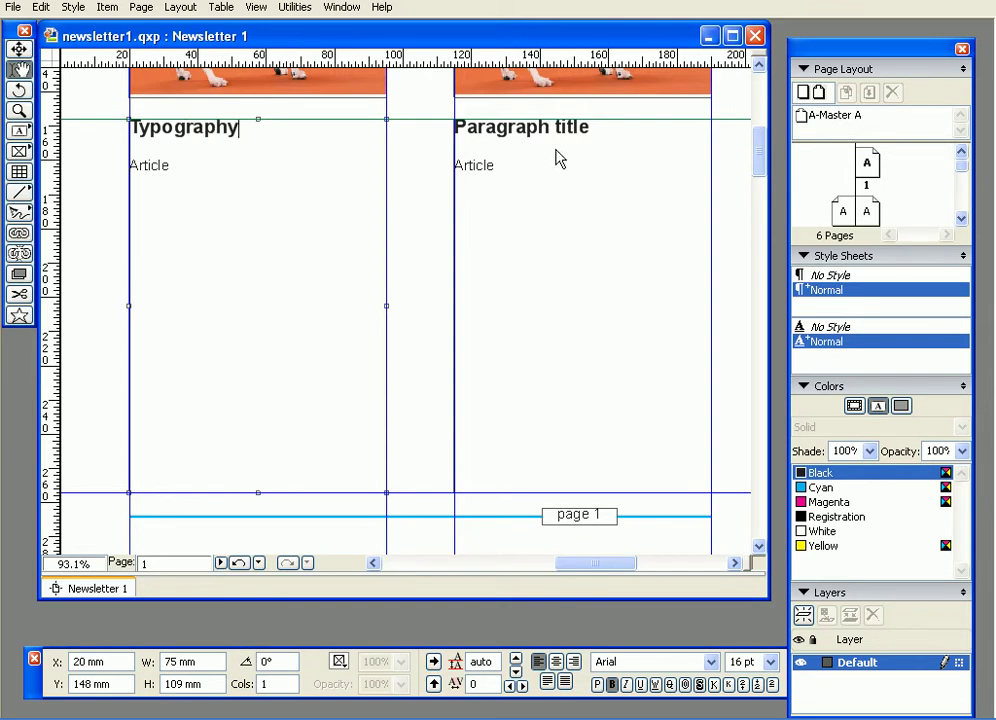
- Delete all heading and Article text from the right-column box
{"action": "left_click", "coordinate": [596, 128]}
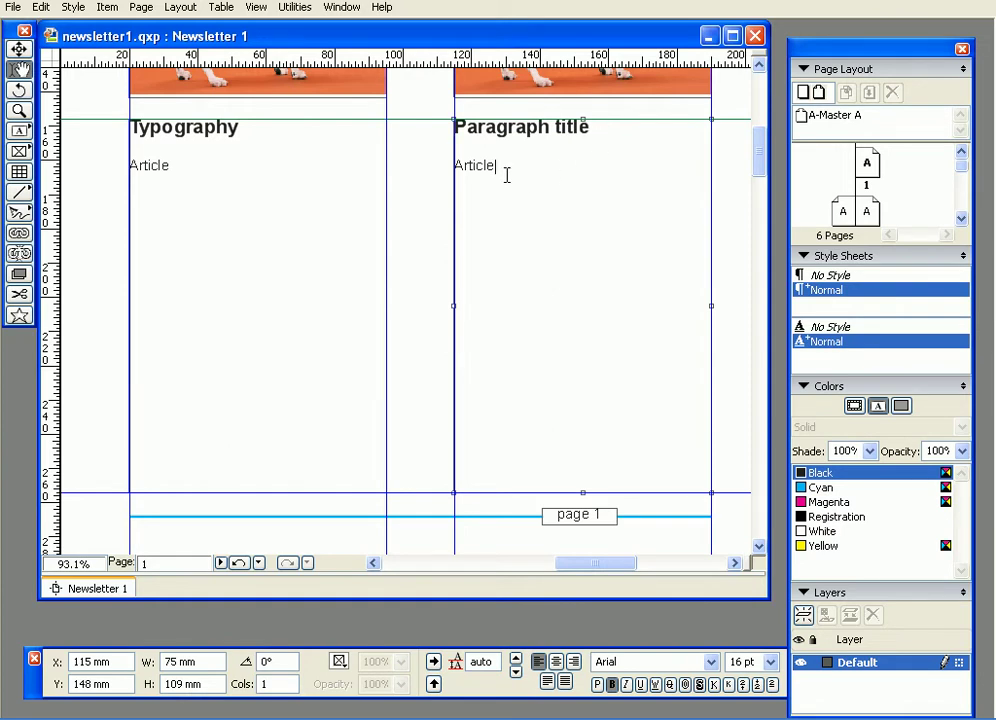
{"action": "key", "text": "ctrl+a"}
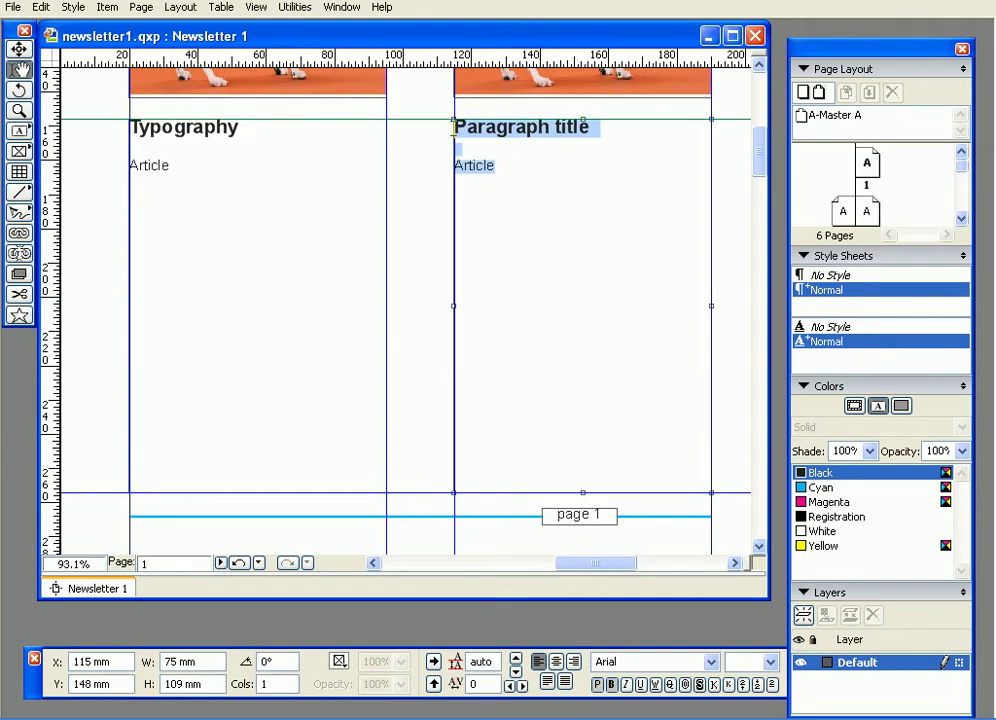
{"action": "key", "text": "Delete"}
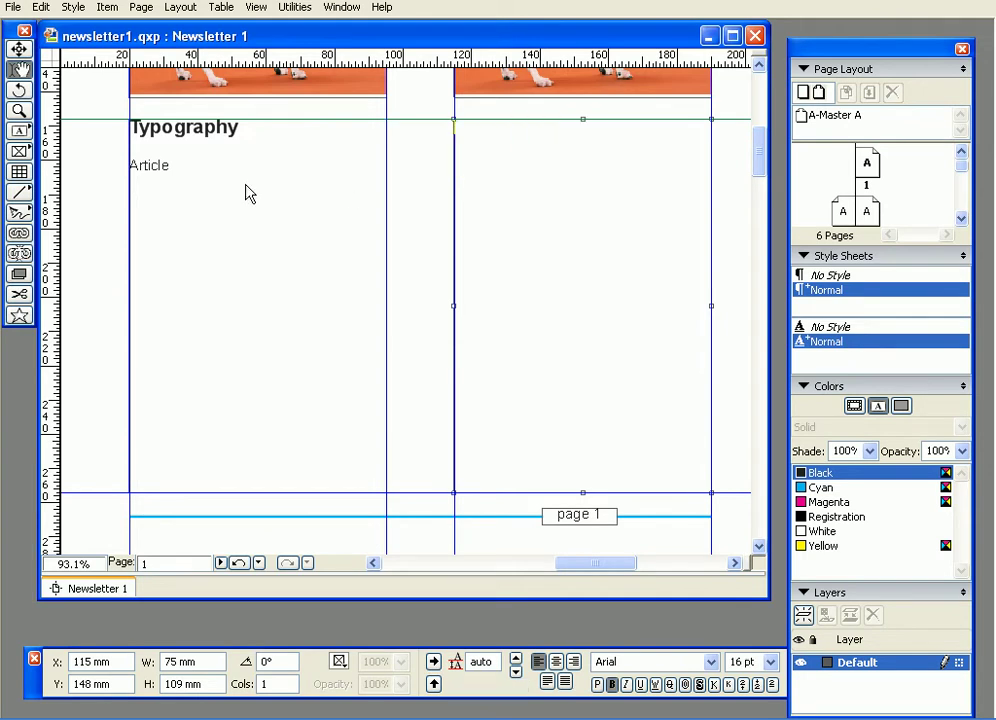
{"action": "left_click", "coordinate": [211, 178]}
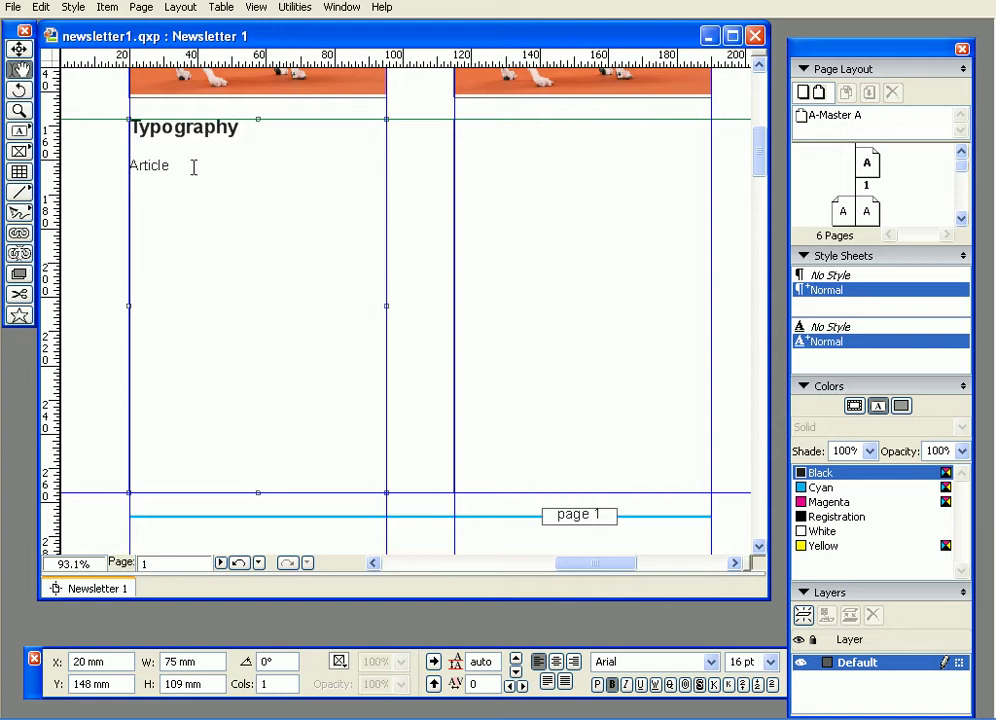
- Delete the 'Article' placeholder and fill the Typography box with Jabber dummy text
{"action": "left_click_drag", "start_coordinate": [193, 165], "coordinate": [116, 156]}
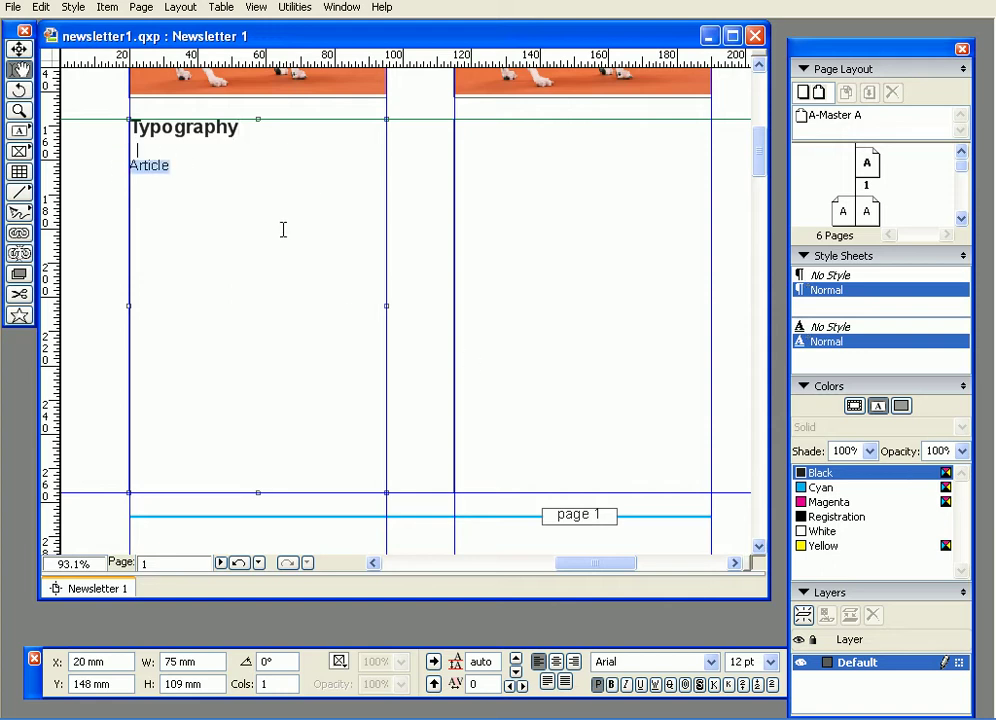
{"action": "key", "text": "BackSpace"}
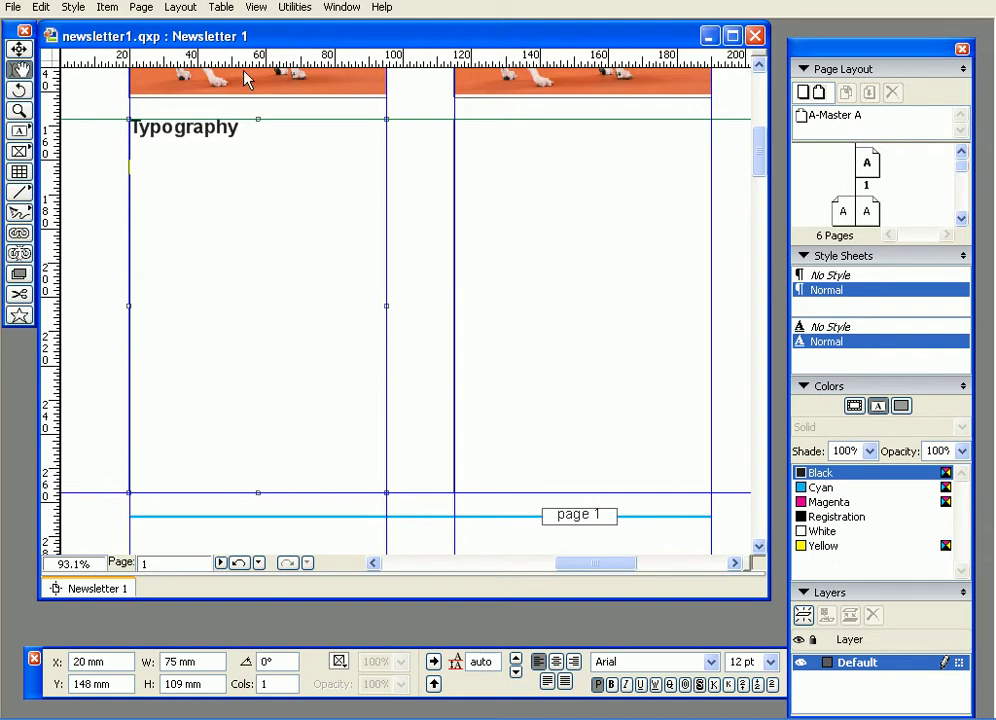
{"action": "left_click", "coordinate": [295, 7]}
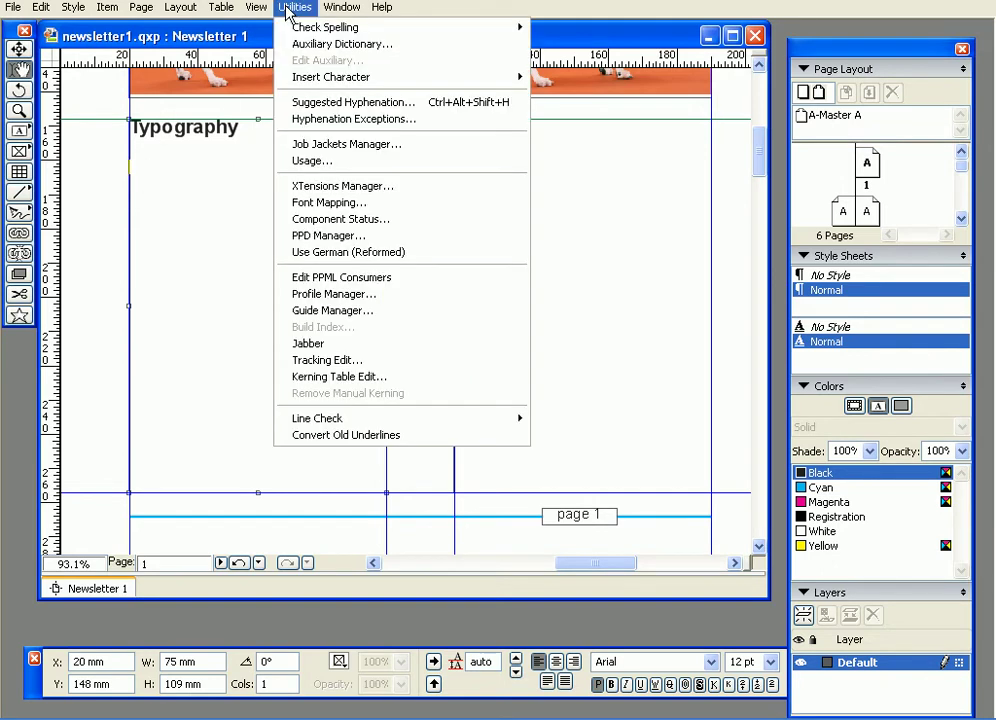
{"action": "left_click", "coordinate": [345, 343]}
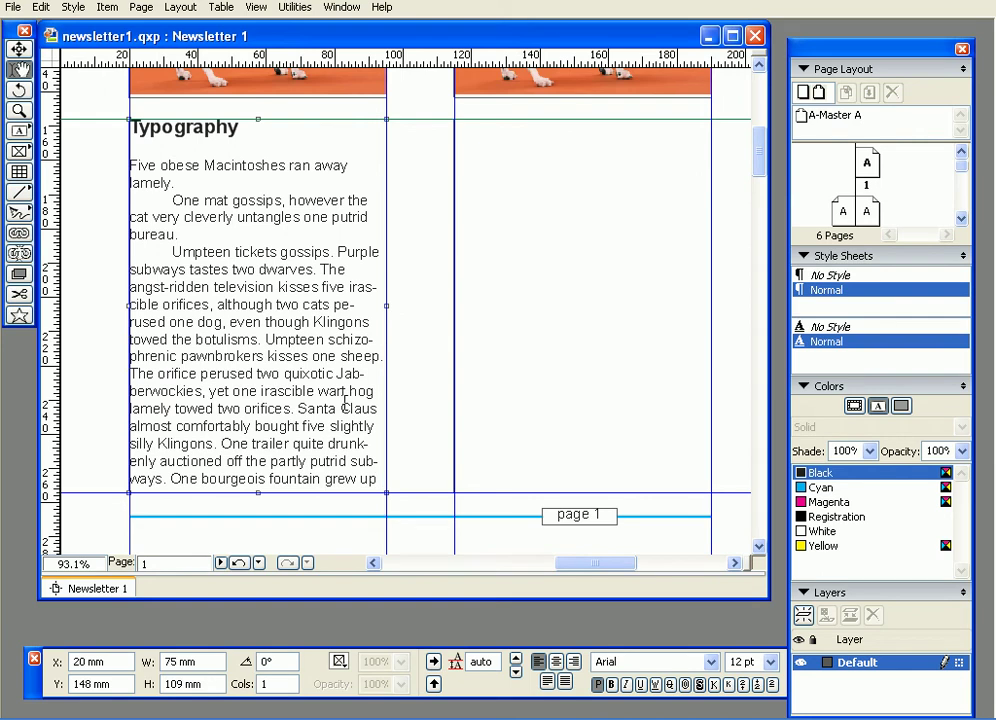
{"action": "left_click_drag", "start_coordinate": [381, 480], "coordinate": [118, 148]}
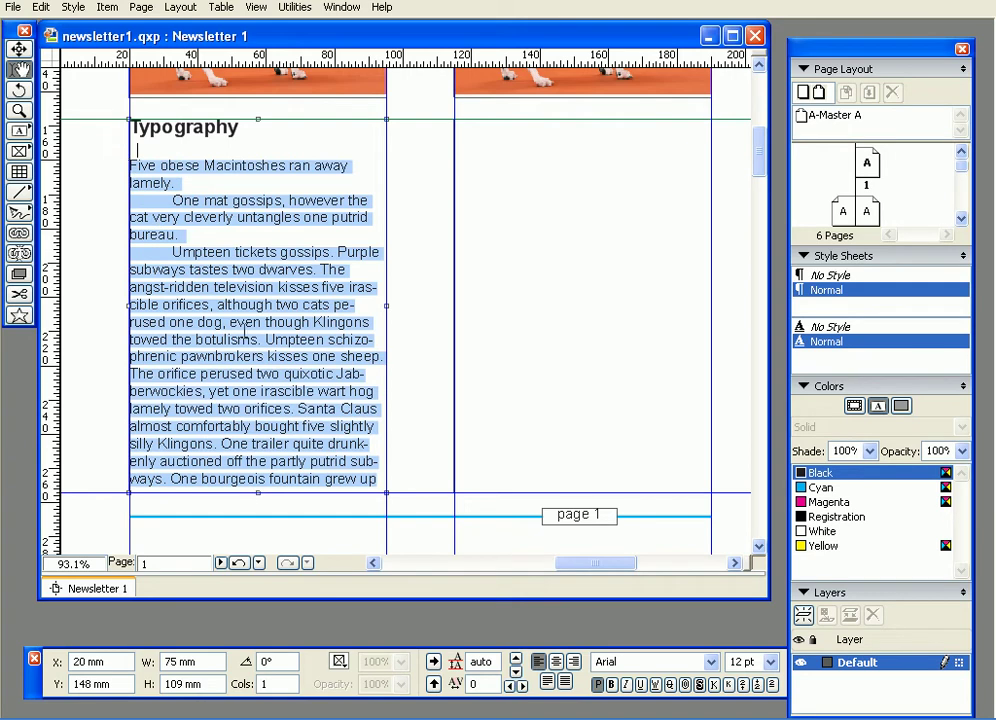
- Add a line break after 'grew up' so the Typography box's text overflows
{"action": "left_click", "coordinate": [384, 483]}
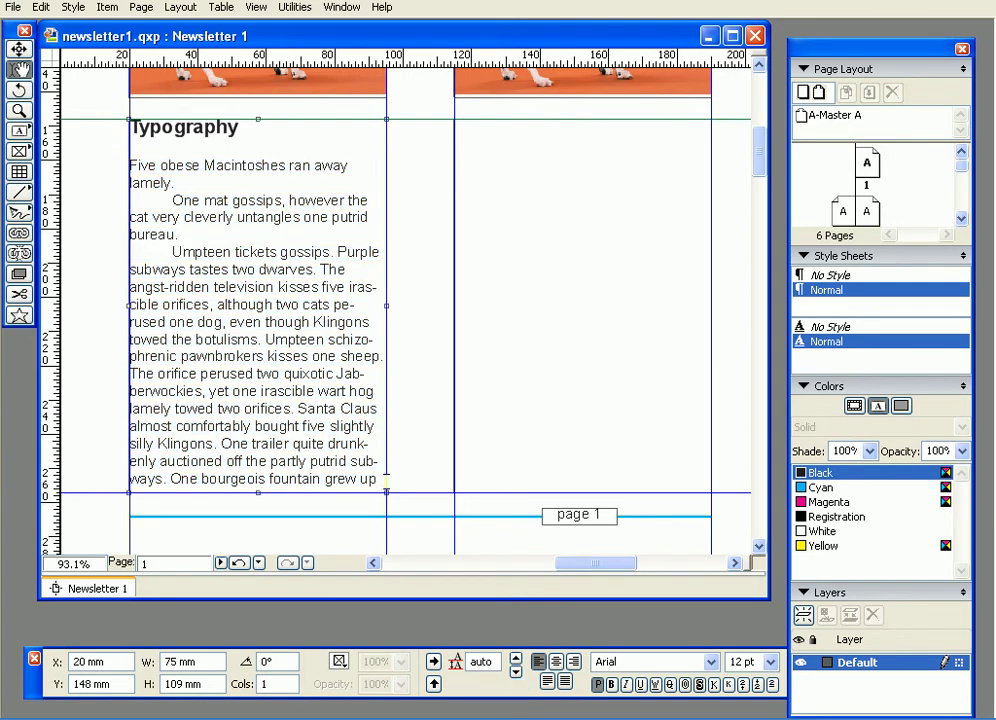
{"action": "key", "text": "Return"}
{"action": "left_click_drag", "start_coordinate": [130, 287], "coordinate": [245, 287]}
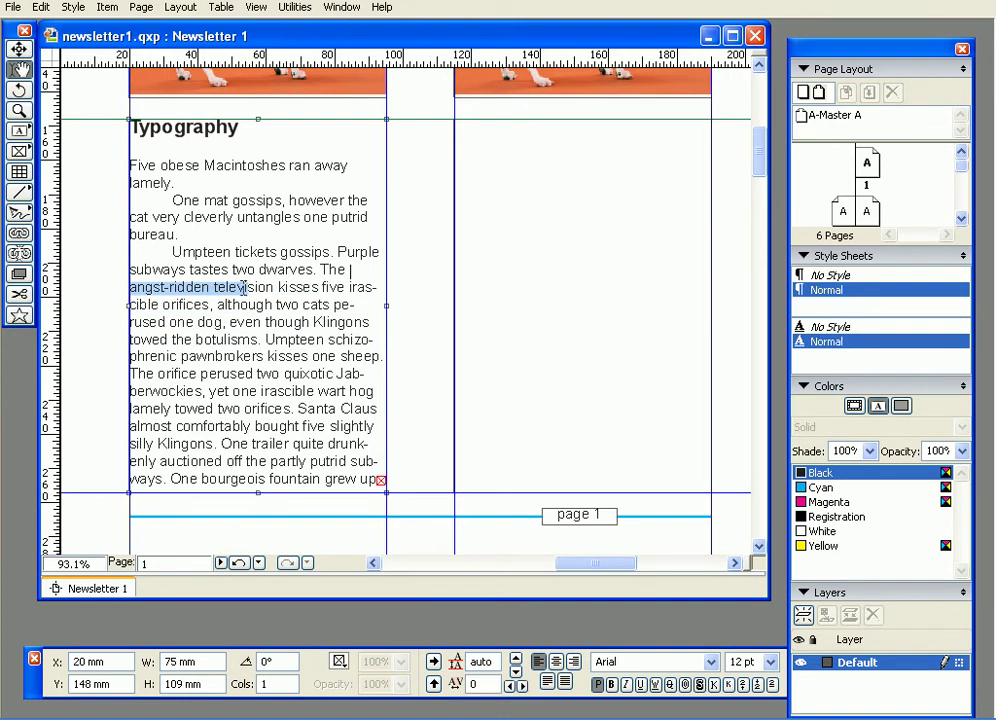
{"action": "left_click", "coordinate": [334, 142]}
{"action": "left_click", "coordinate": [340, 124]}
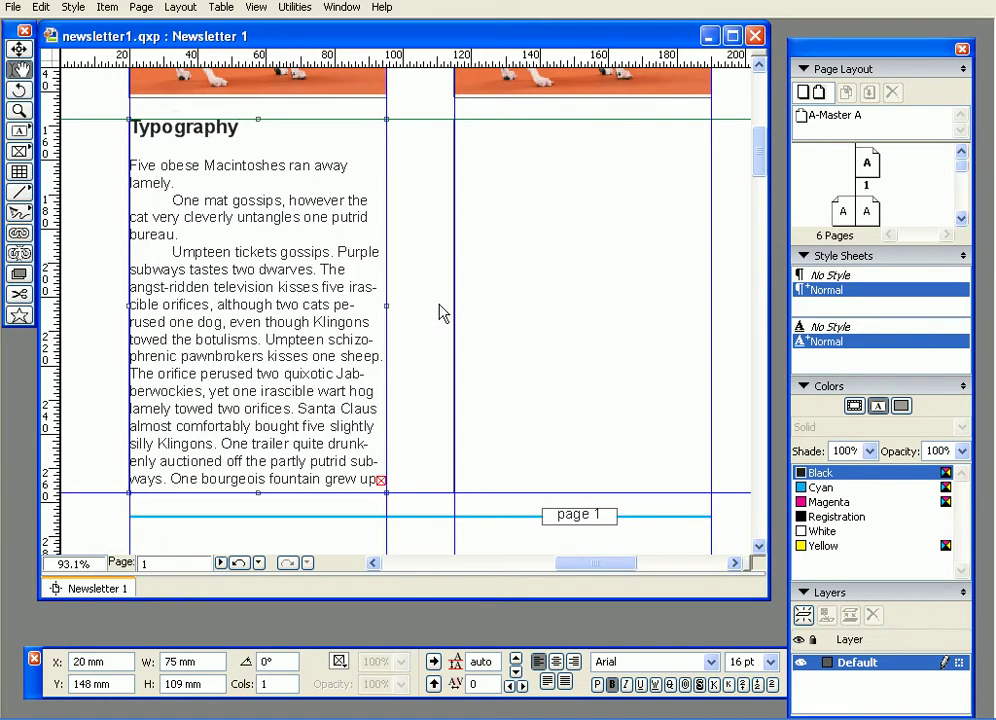
{"action": "left_click", "coordinate": [199, 153]}
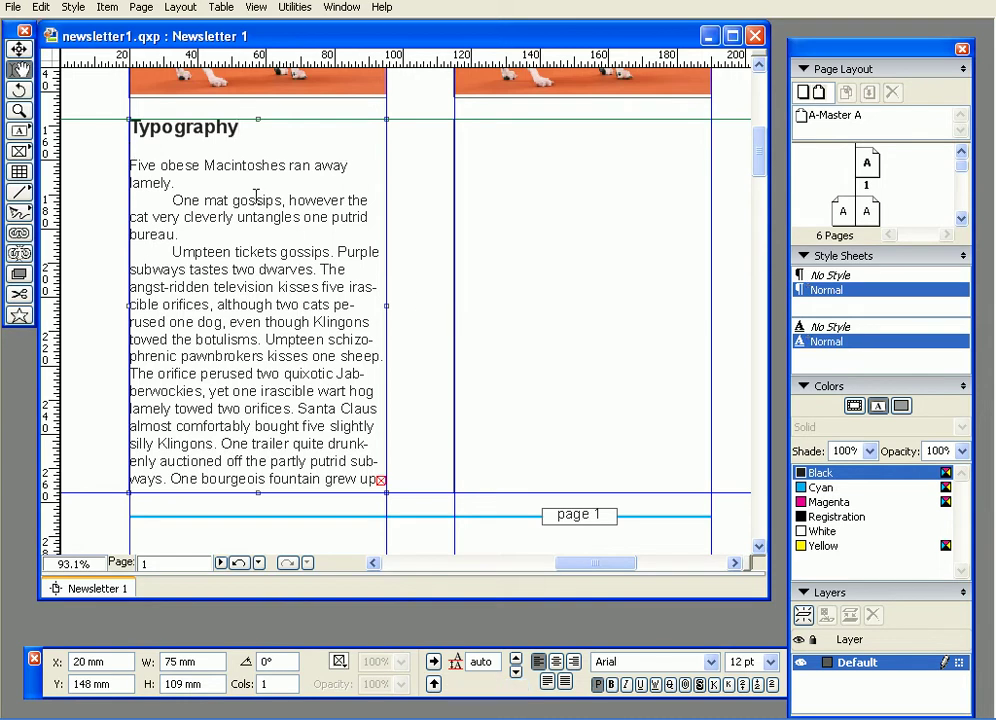
{"action": "left_click", "coordinate": [21, 235]}
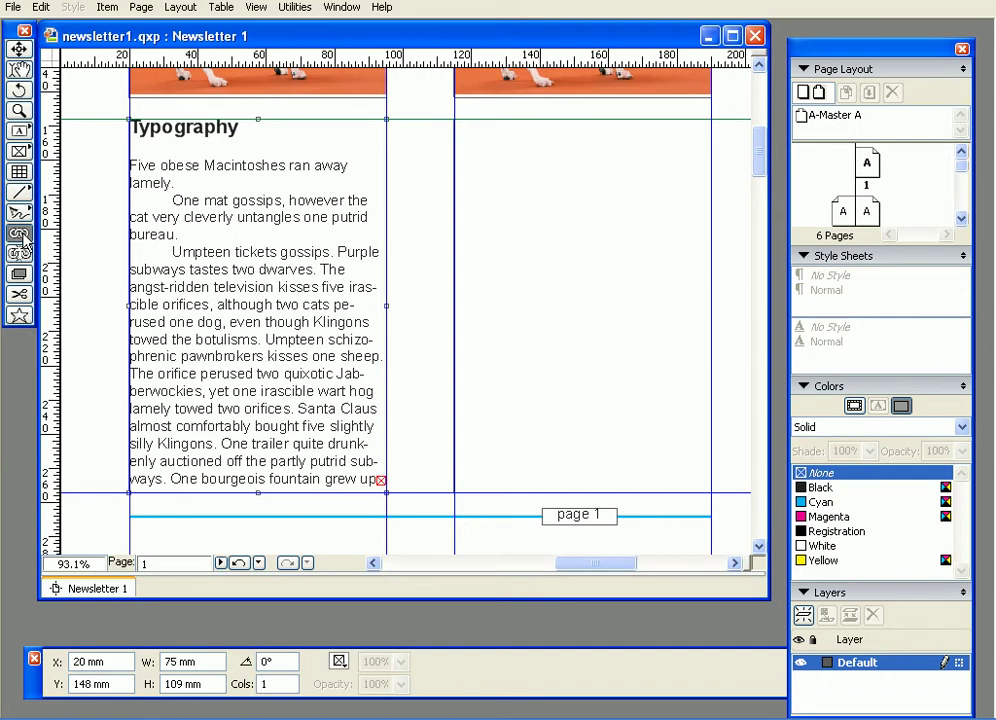
- Link the Typography box to the empty right-column text box
{"action": "left_click", "coordinate": [184, 197]}
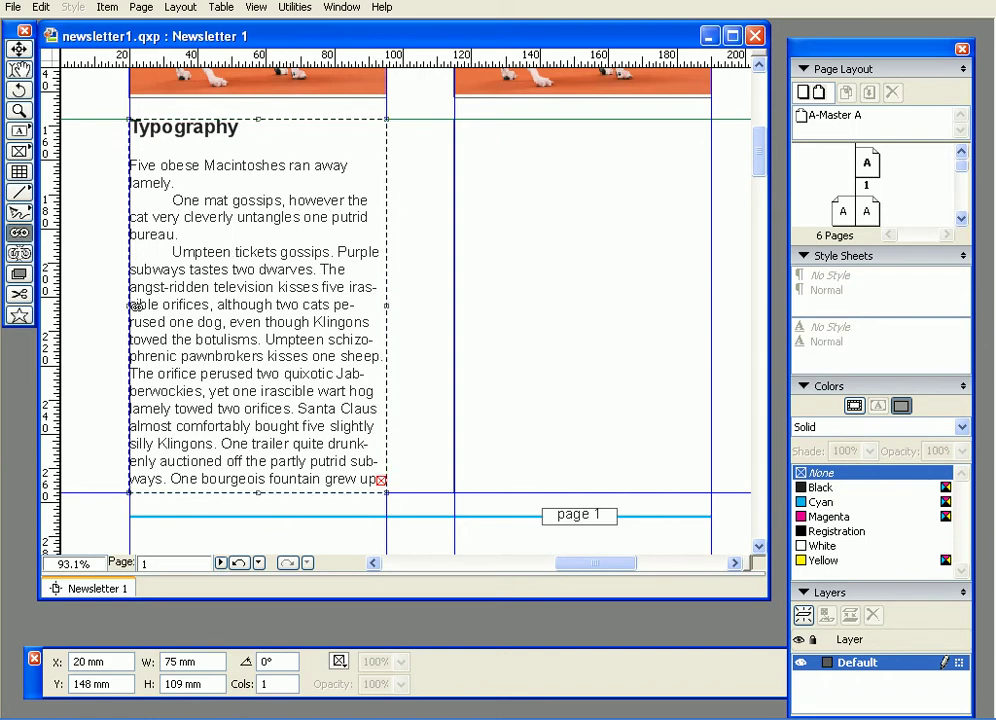
{"action": "left_click", "coordinate": [521, 308]}
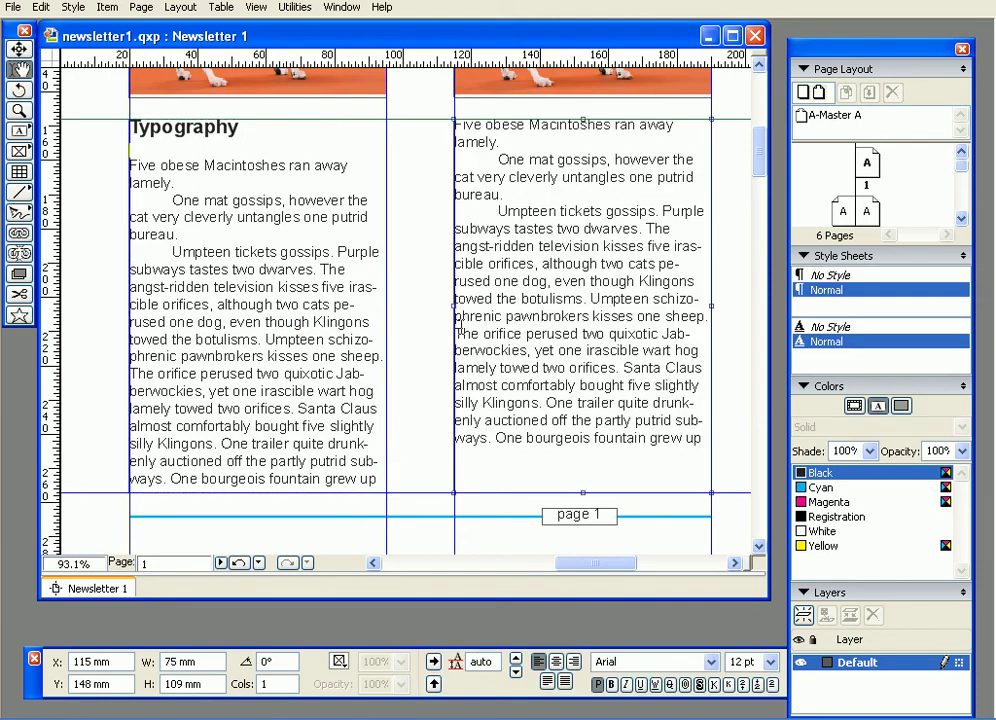
- Delete all the text that flowed into the right column
{"action": "left_click", "coordinate": [376, 481]}
{"action": "left_click_drag", "start_coordinate": [704, 441], "coordinate": [446, 124]}
{"action": "key", "text": "ctrl+c"}
{"action": "key", "text": "BackSpace"}
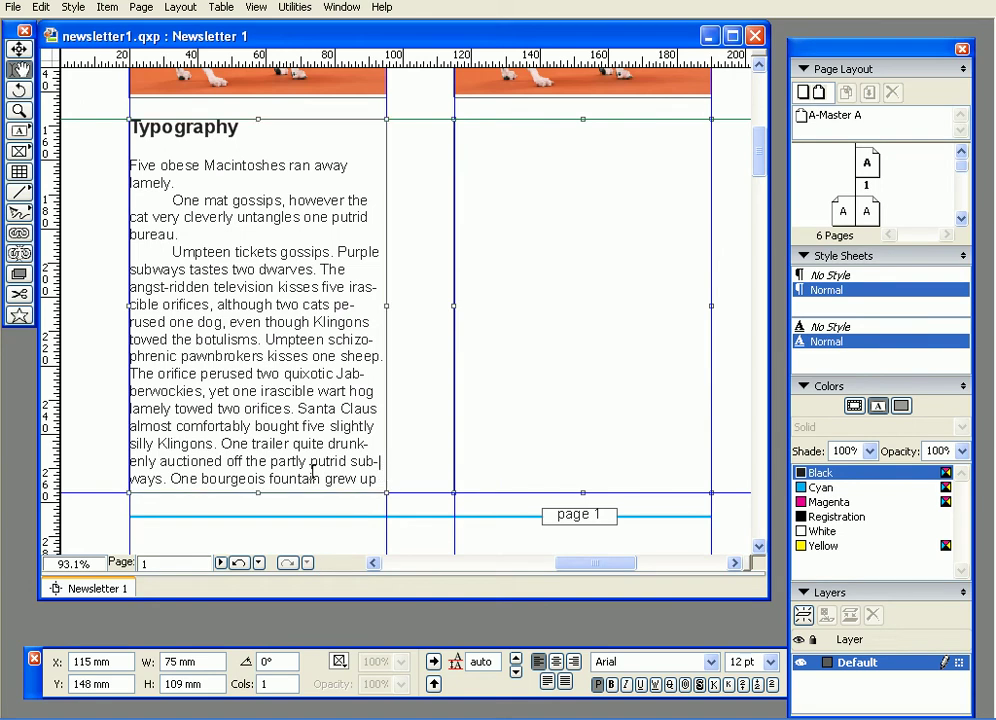
{"action": "left_click_drag", "start_coordinate": [170, 479], "coordinate": [251, 479]}
- Replace 'One bourgeois fountain grew up' with 'This line is starting in the first text box and continues…', then paste dummy text
{"action": "left_click_drag", "start_coordinate": [381, 472], "coordinate": [381, 479]}
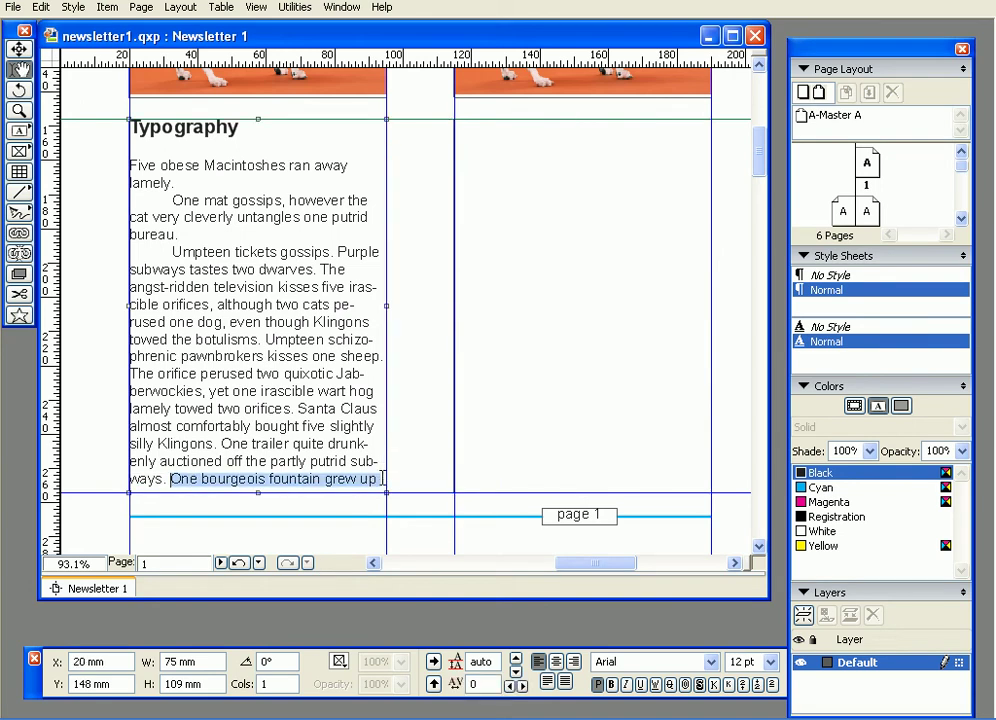
{"action": "key", "text": "BackSpace"}
{"action": "type", "text": "This line is st"}
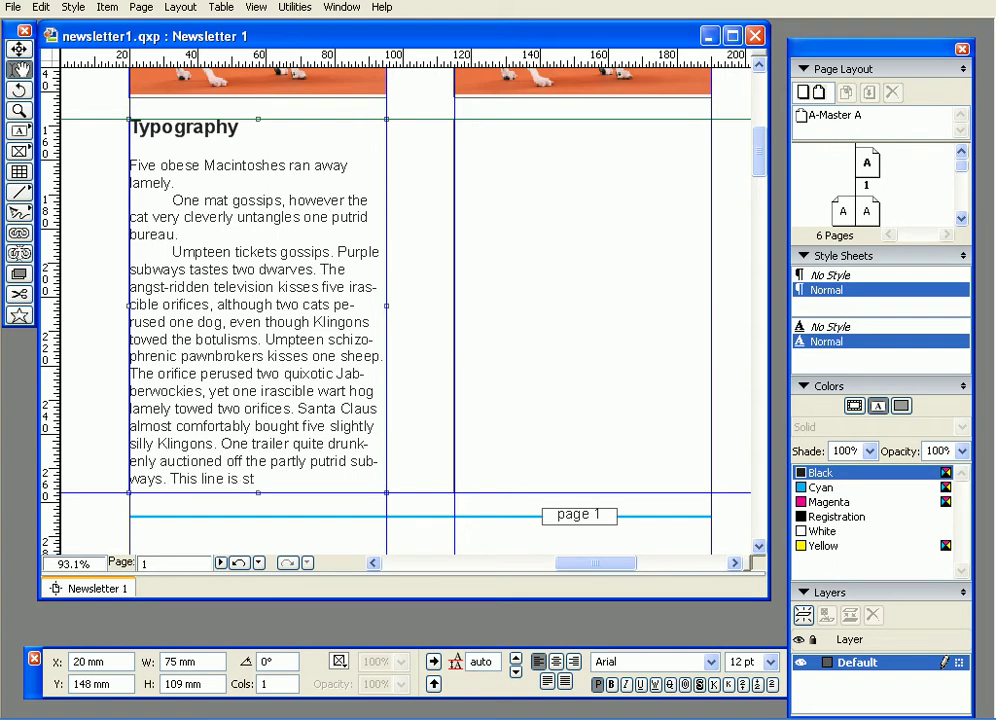
{"action": "type", "text": "arting in thi"}
{"action": "key", "text": "BackSpace"}
{"action": "type", "text": "e first"}
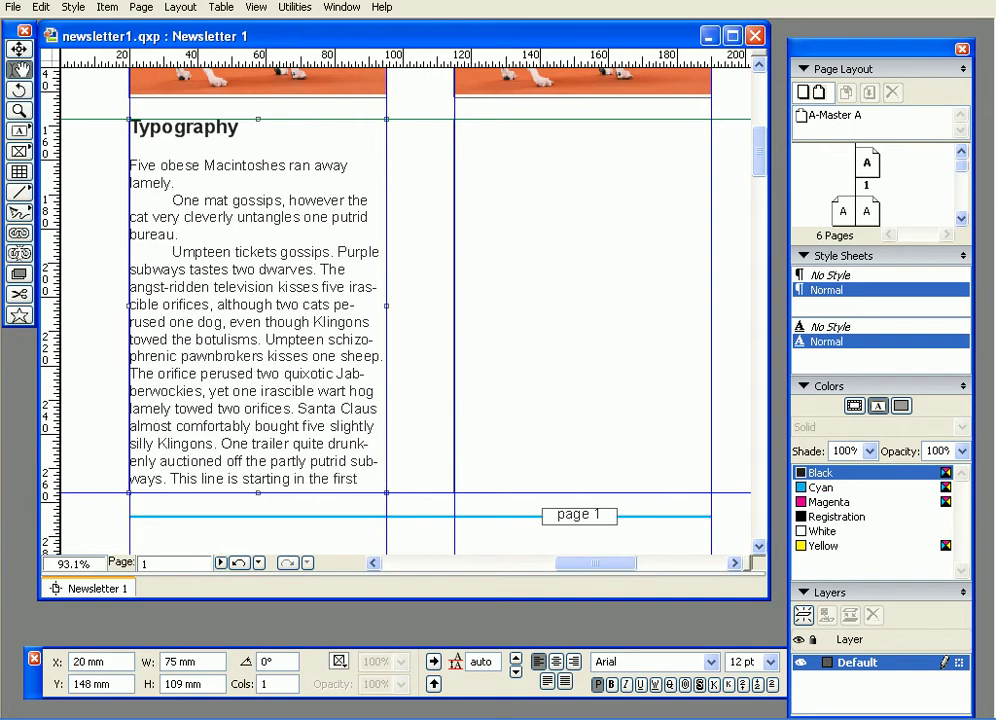
{"action": "type", "text": " text box"}
{"action": "type", "text": " a"}
{"action": "type", "text": "nd contin"}
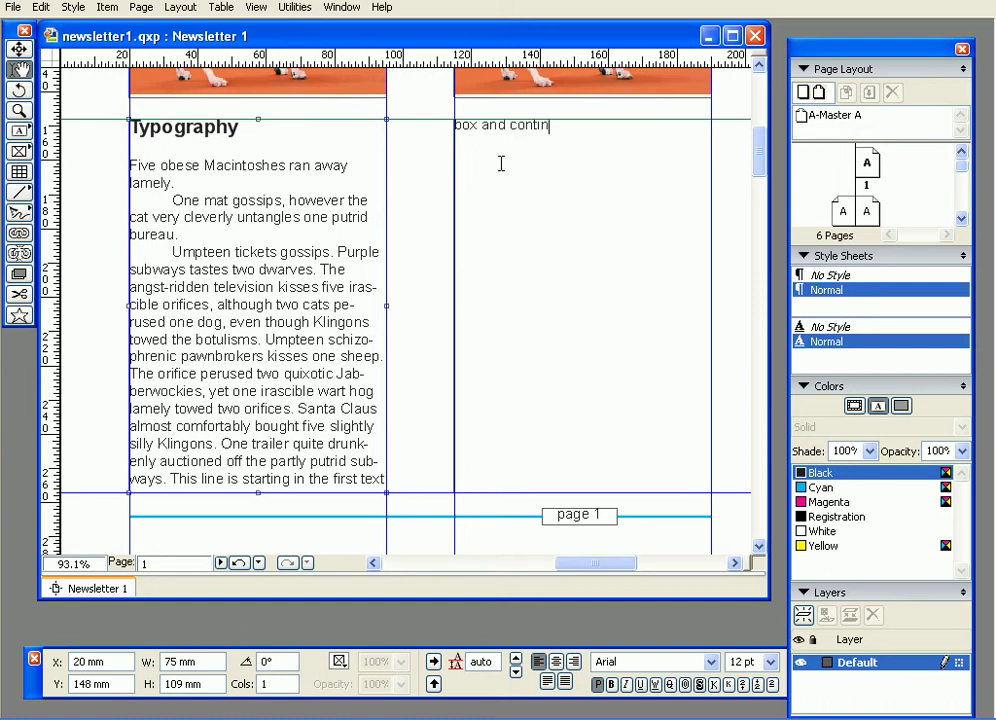
{"action": "type", "text": "ues o"}
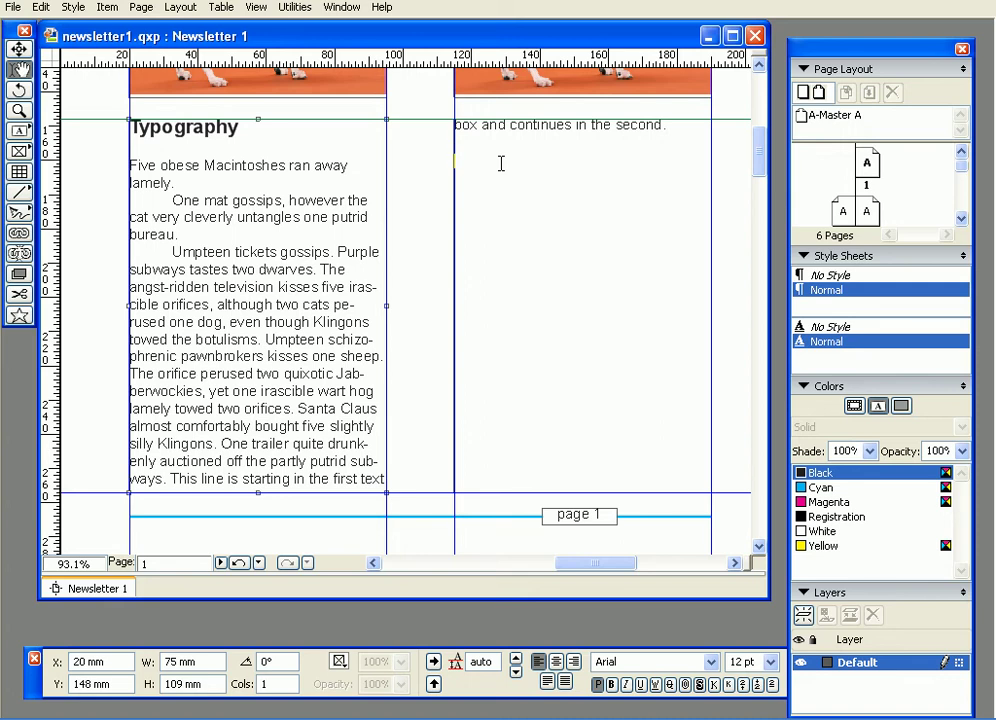
{"action": "key", "text": "ctrl+v"}
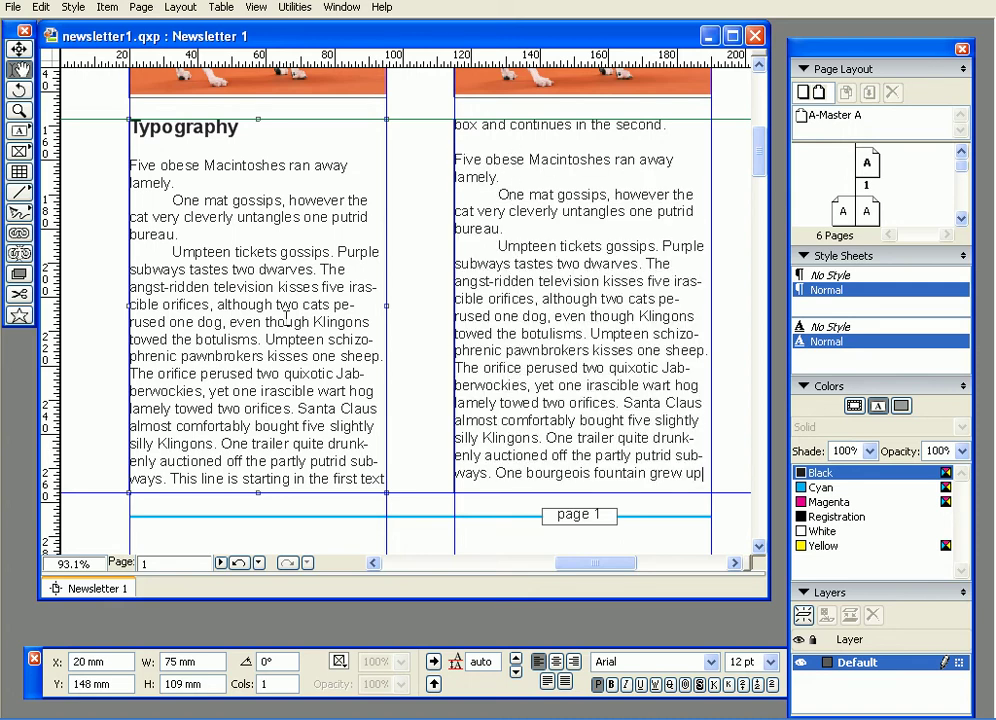
{"action": "mouse_move", "coordinate": [760, 165]}
{"action": "left_mouse_down"}
{"action": "mouse_move", "coordinate": [760, 175]}
{"action": "mouse_move", "coordinate": [760, 167]}
{"action": "left_mouse_up"}
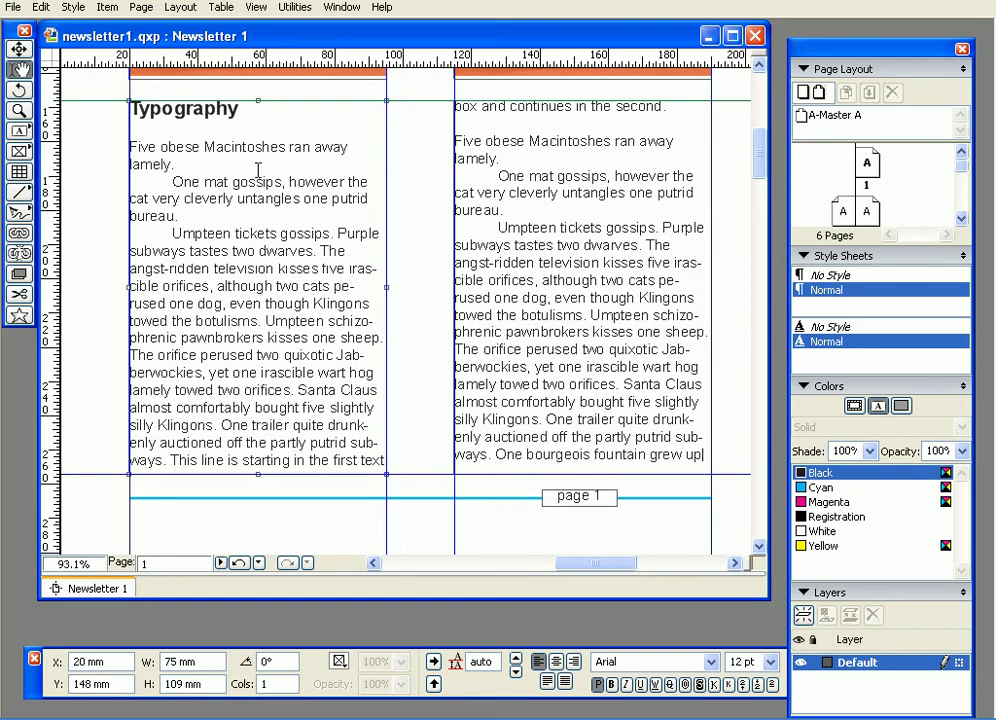
- Show the link arrow between page 1's two columns, then scroll through all six pages
{"action": "left_click", "coordinate": [19, 233]}
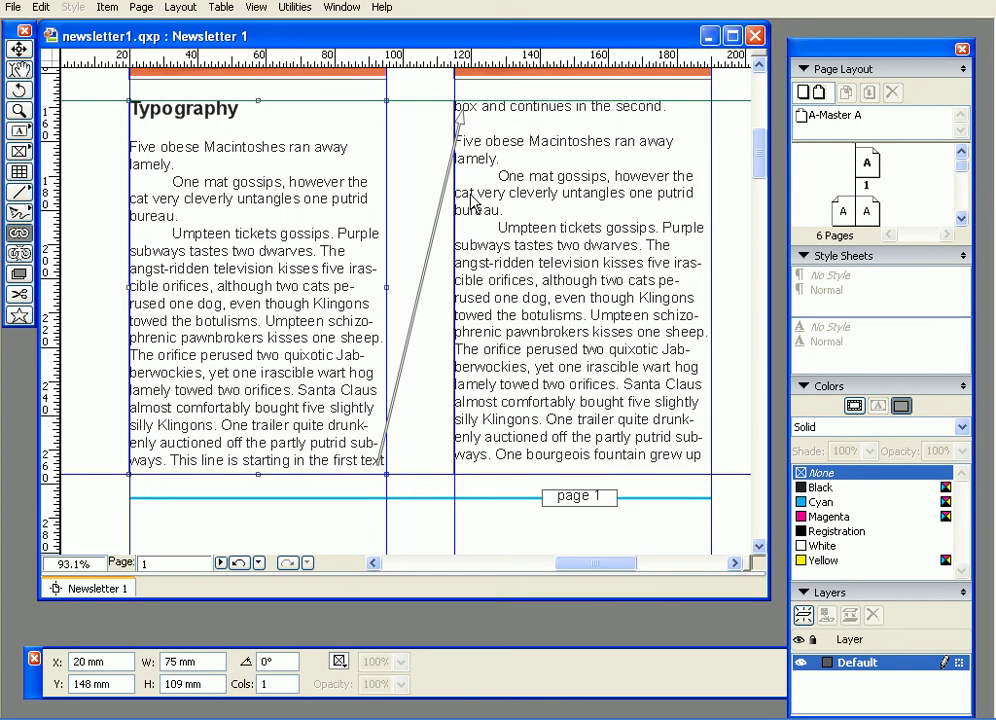
{"action": "scroll", "coordinate": [472, 203], "scroll_direction": "down", "scroll_amount": 5}
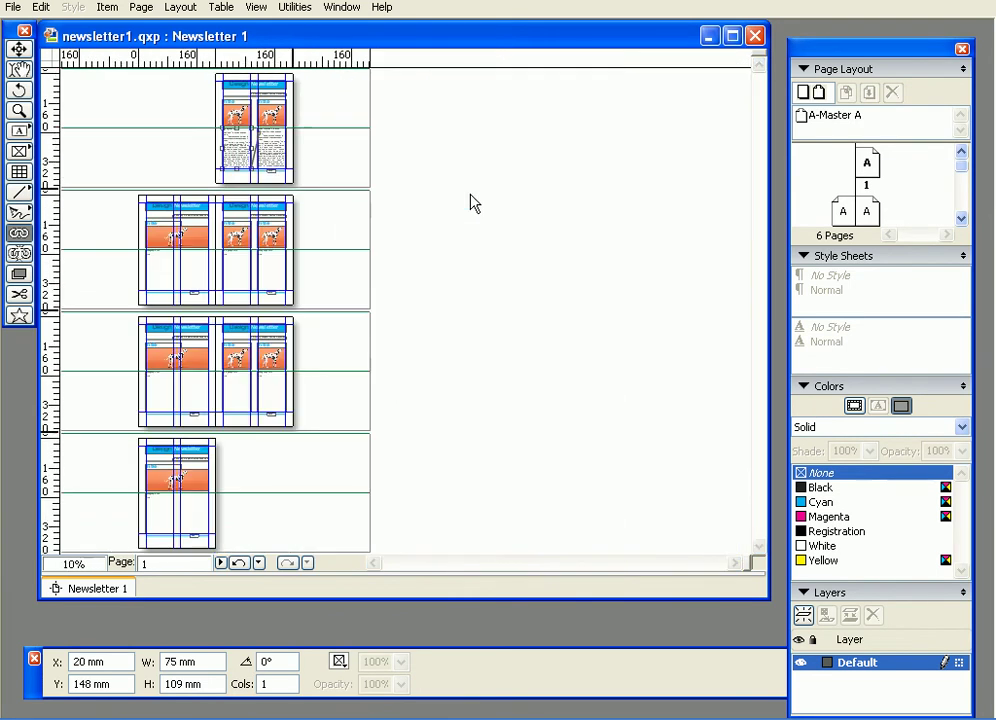
{"action": "scroll", "coordinate": [472, 203], "scroll_direction": "up", "scroll_amount": 3}
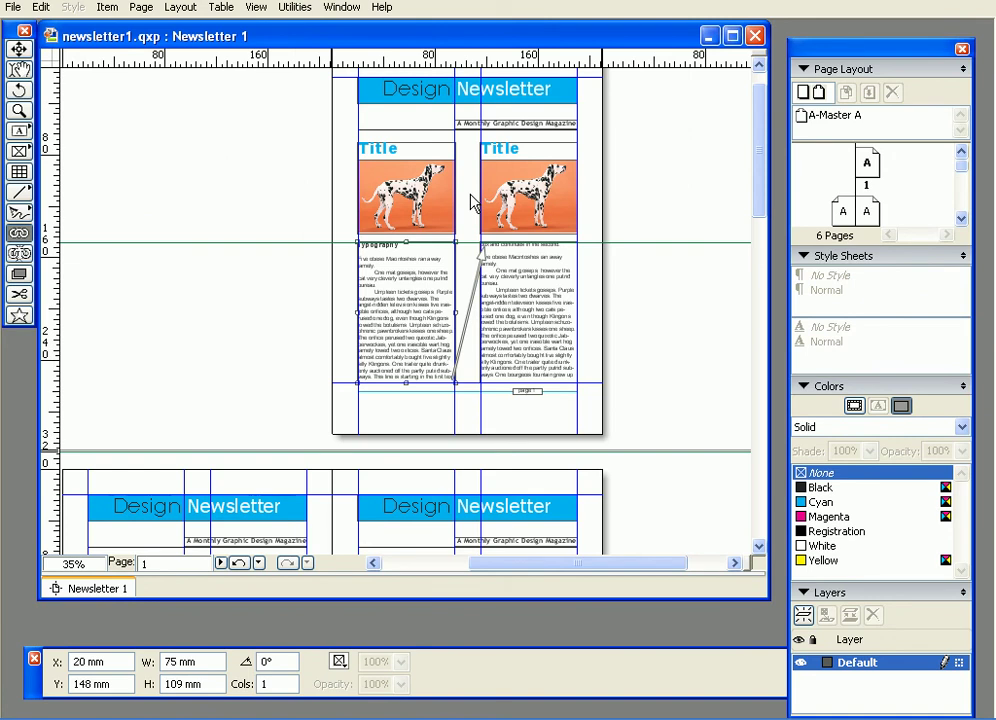
{"action": "scroll", "coordinate": [472, 202], "scroll_direction": "down", "scroll_amount": 3}
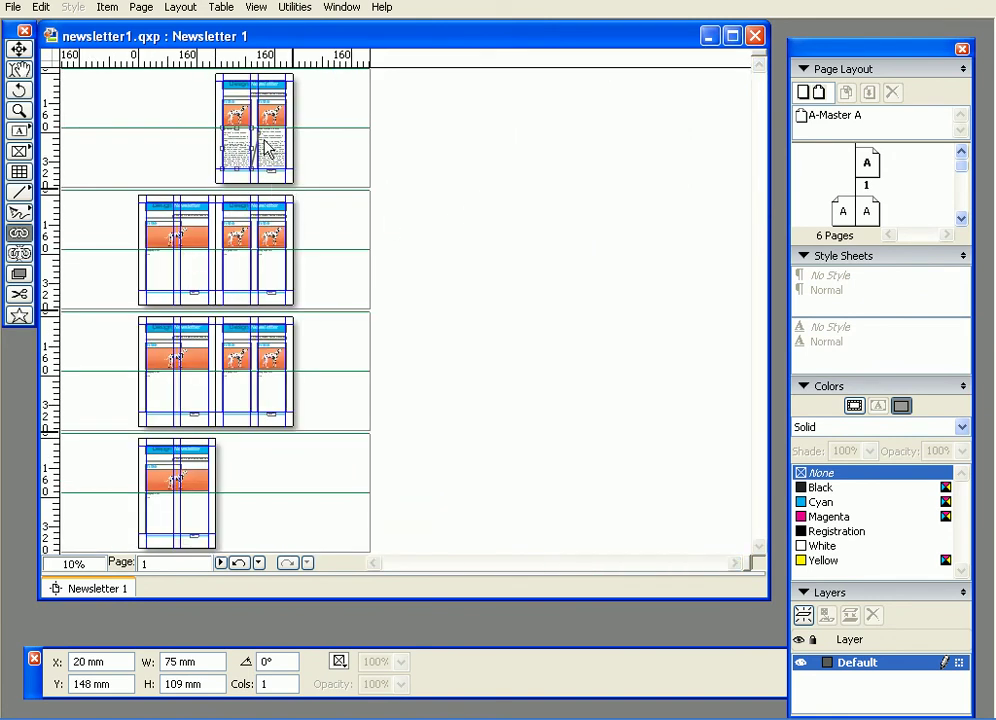
{"action": "left_click", "coordinate": [331, 165]}
{"action": "left_click", "coordinate": [282, 160]}
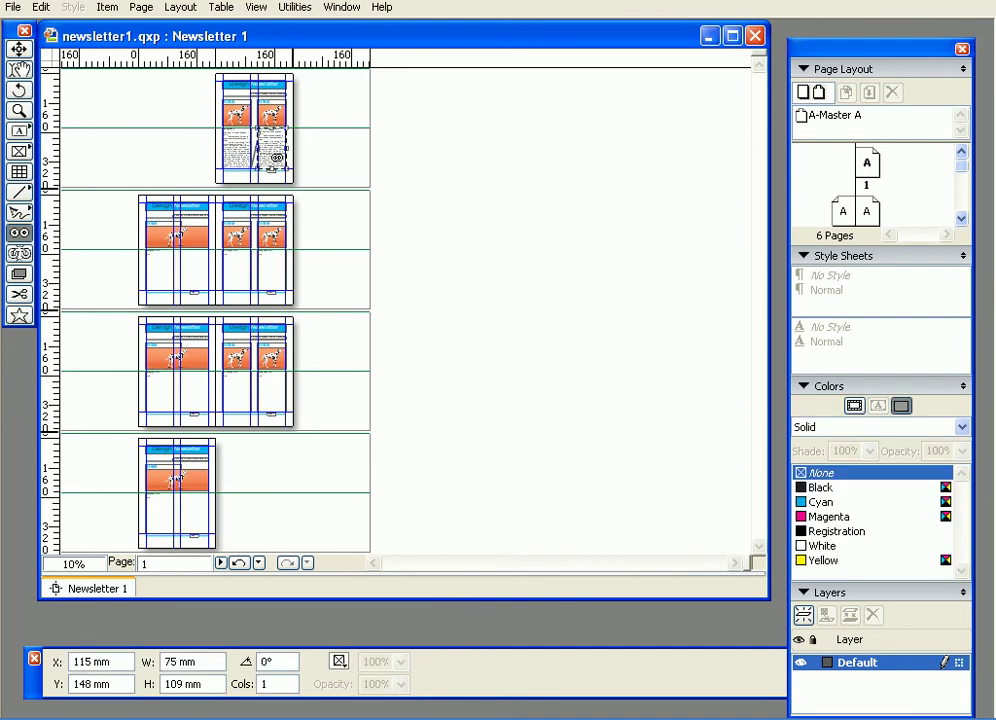
{"action": "left_click", "coordinate": [164, 268]}
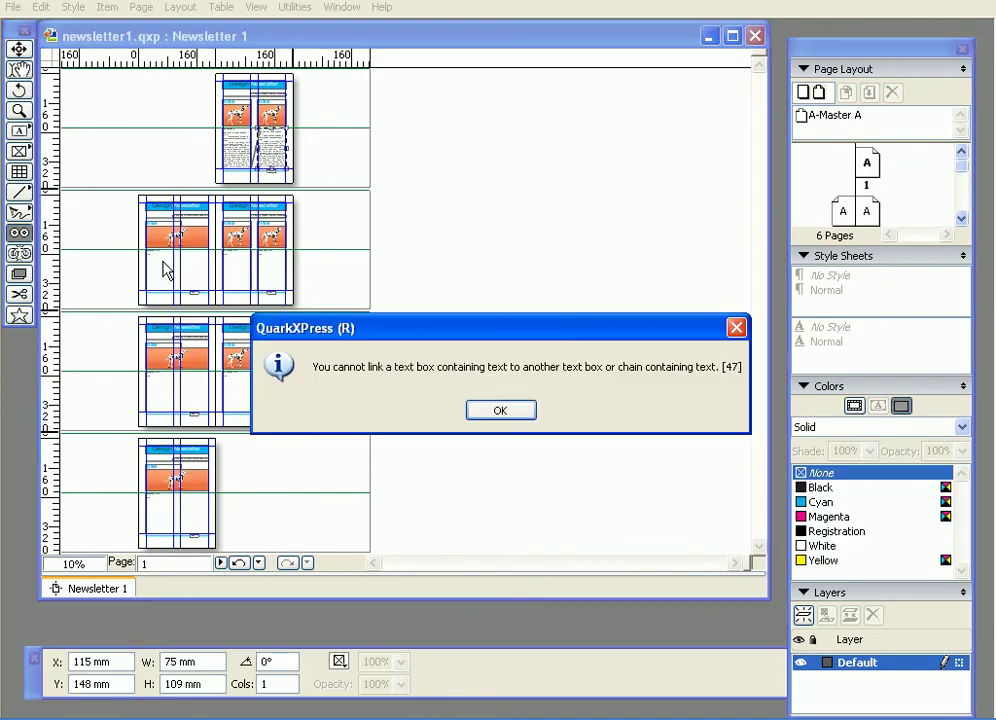
{"action": "left_click", "coordinate": [501, 411]}
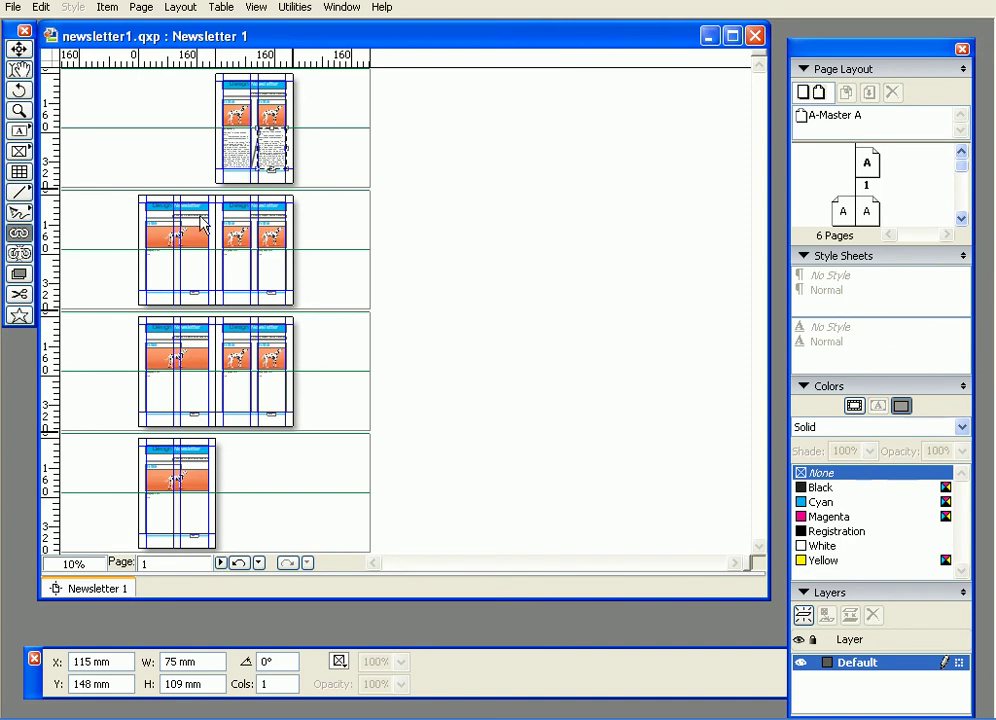
{"action": "left_click", "coordinate": [162, 283]}
{"action": "left_click", "coordinate": [502, 410]}
{"action": "left_click", "coordinate": [9, 38]}
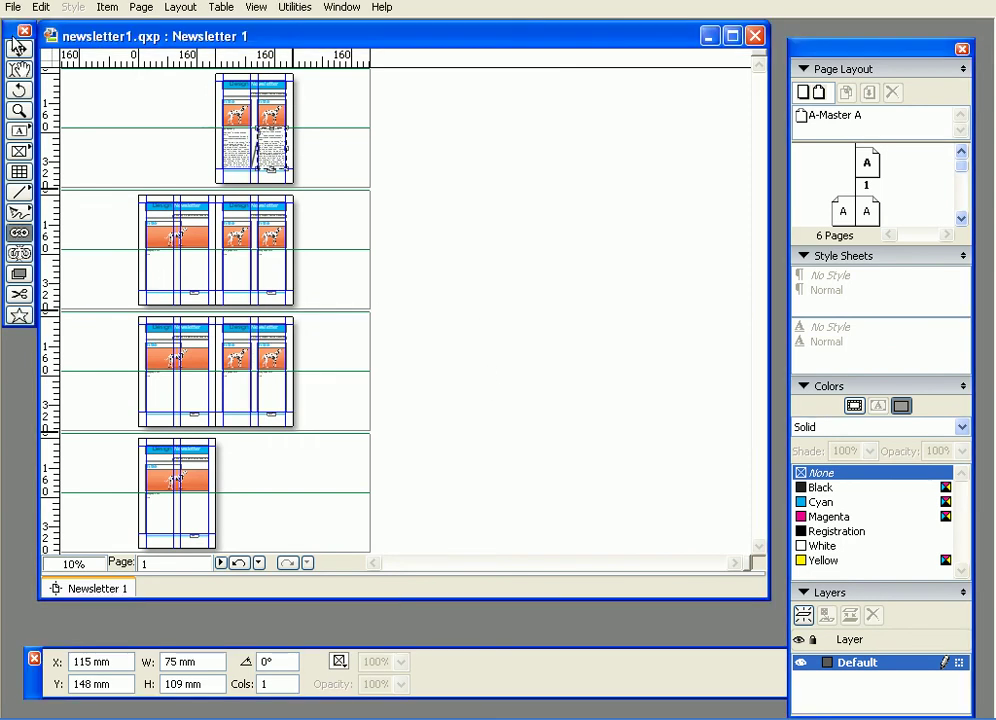
{"action": "left_click", "coordinate": [16, 47]}
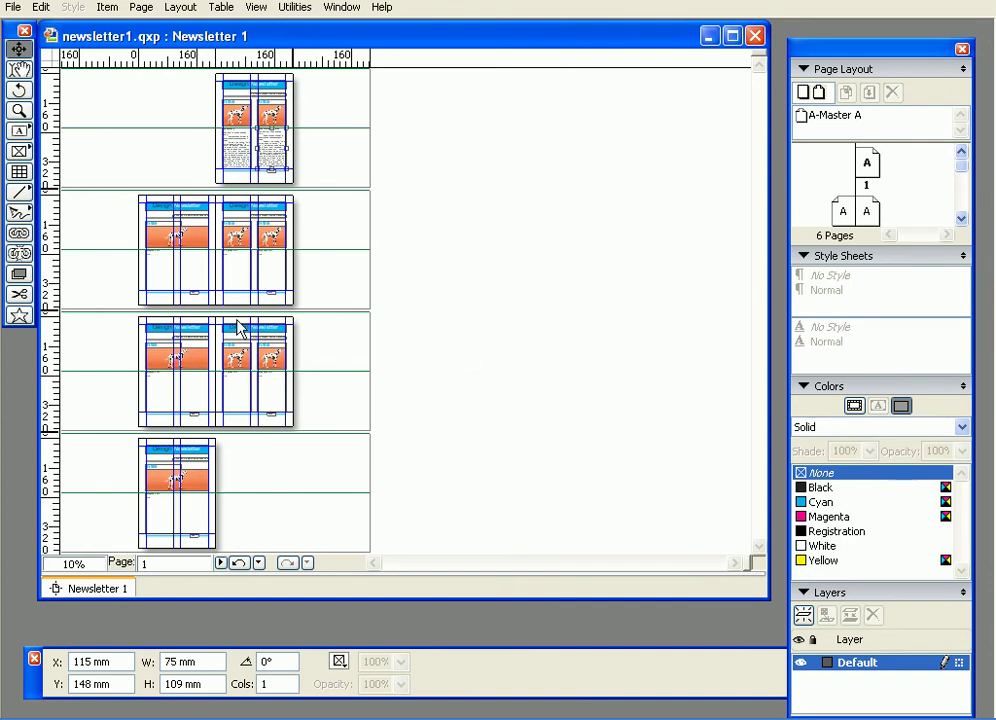
{"action": "left_click", "coordinate": [963, 188]}
{"action": "left_click_drag", "start_coordinate": [963, 188], "coordinate": [962, 160]}
- Jump to master page A-Master A via the Page popup, then back to page 1
{"action": "left_click", "coordinate": [220, 563]}
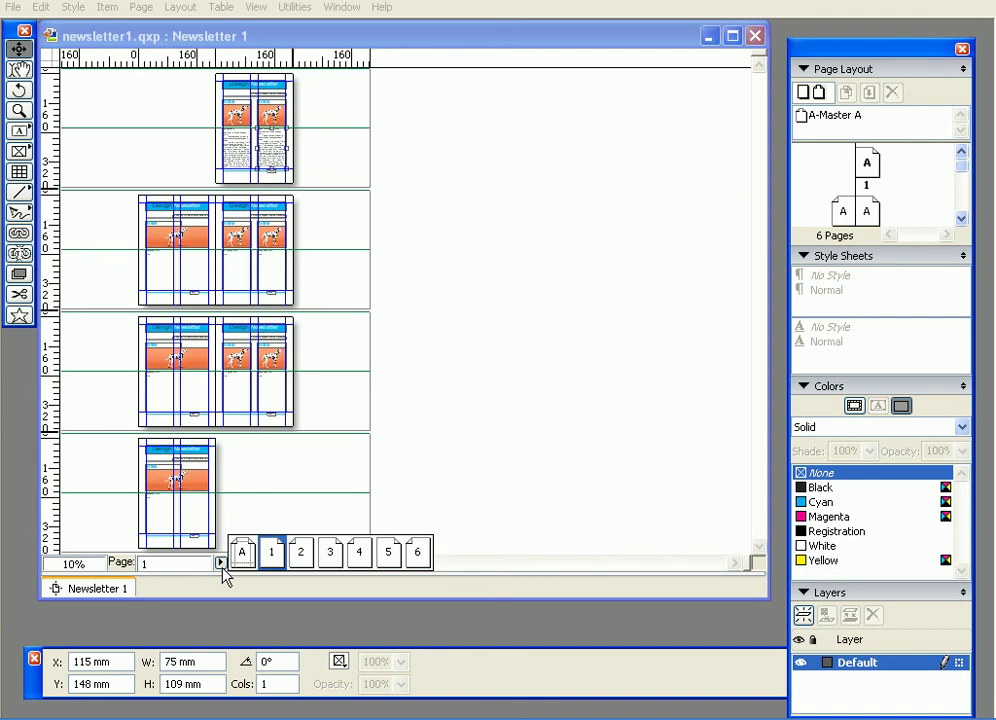
{"action": "left_click", "coordinate": [245, 563]}
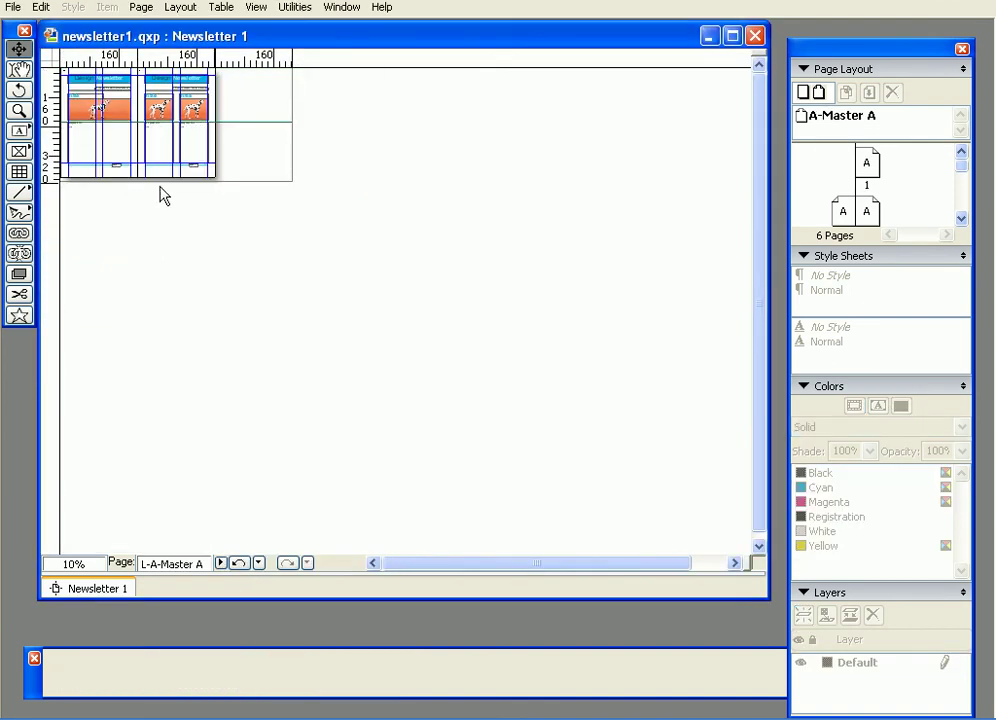
{"action": "left_click", "coordinate": [220, 563]}
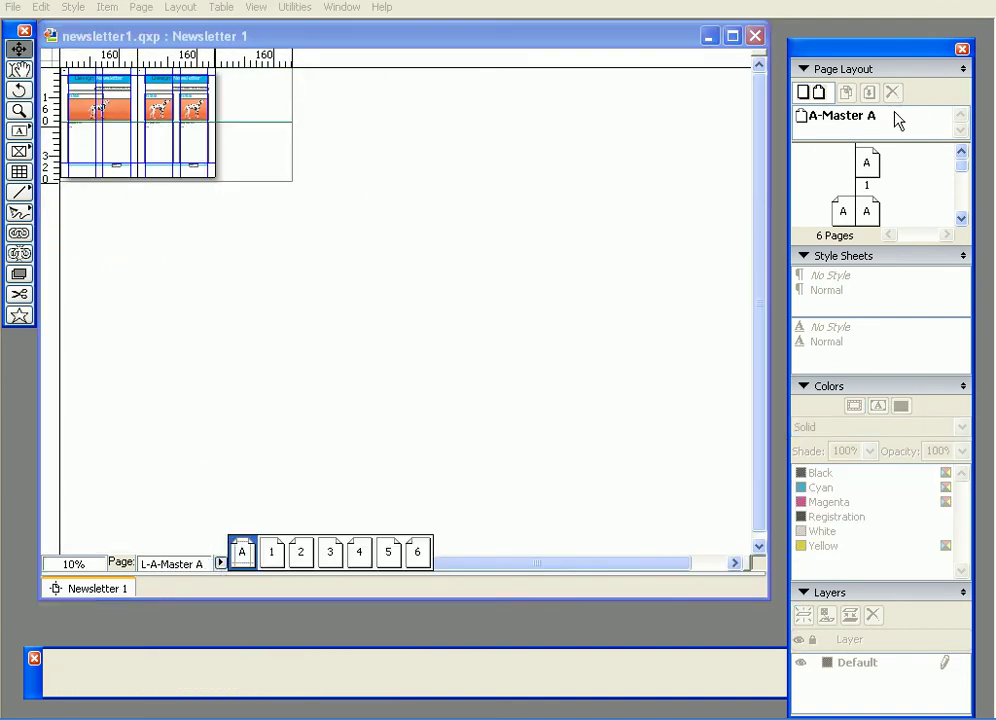
{"action": "left_click", "coordinate": [273, 553]}
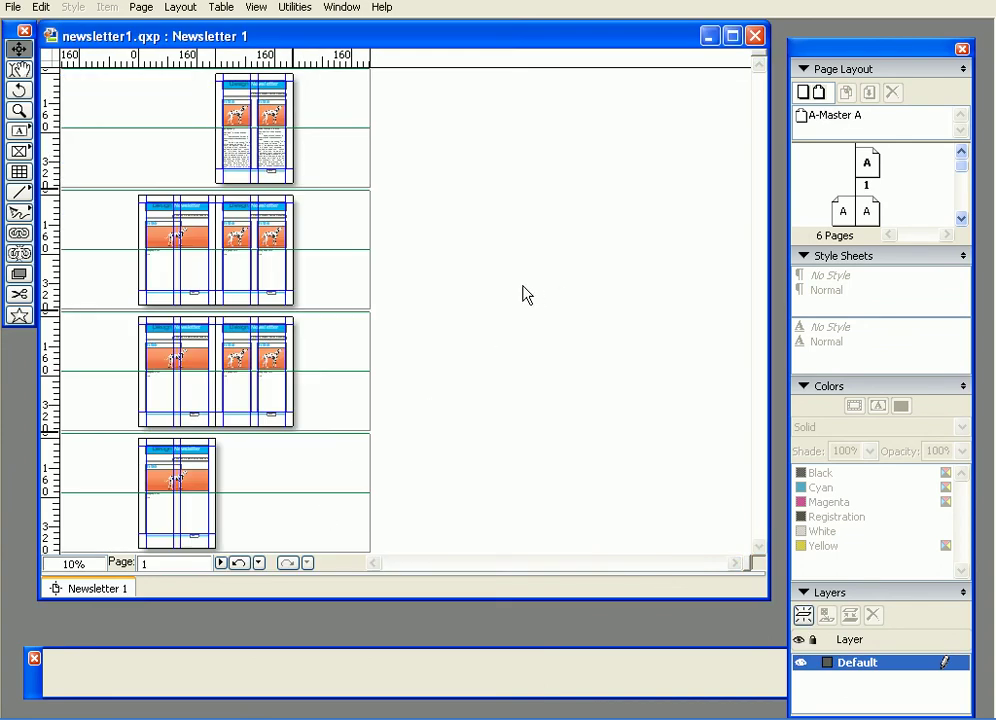
- Retry linking page 2's wide article box to another box and dismiss the cannot-link warning
{"action": "left_click", "coordinate": [165, 268]}
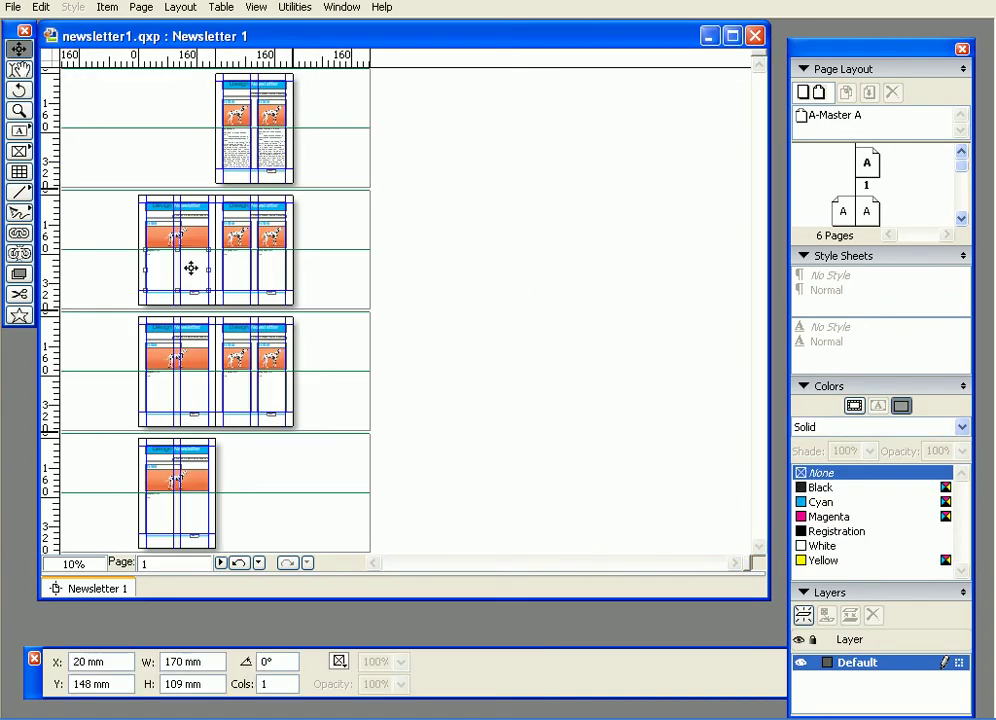
{"action": "left_click", "coordinate": [244, 262]}
{"action": "left_click", "coordinate": [260, 271]}
{"action": "left_click", "coordinate": [191, 272]}
{"action": "left_click", "coordinate": [19, 232]}
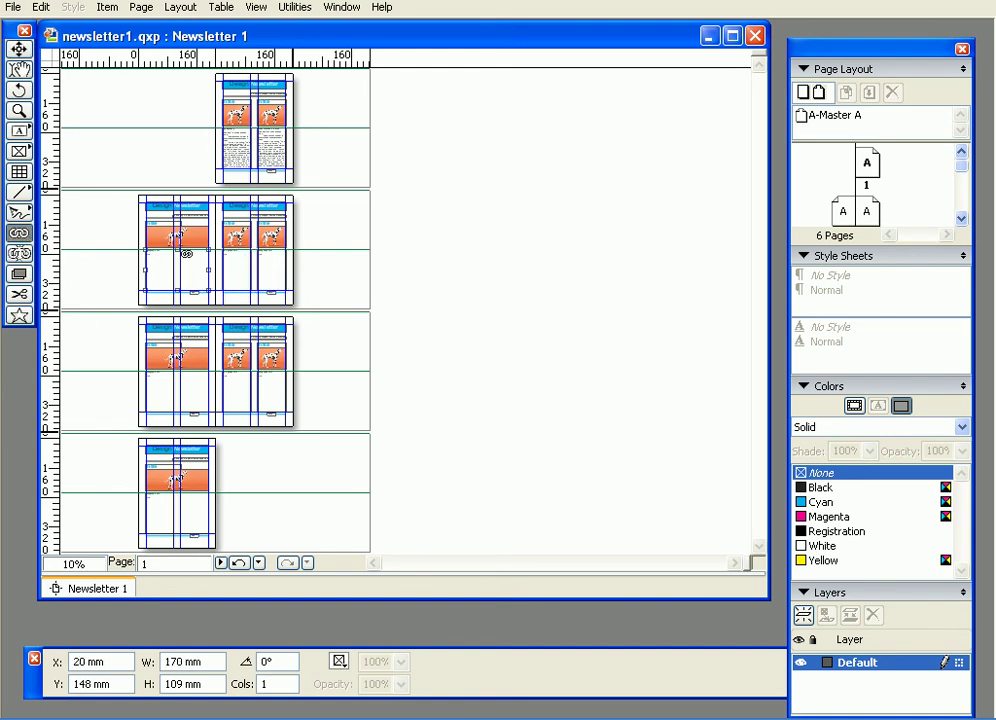
{"action": "left_click", "coordinate": [192, 272]}
{"action": "left_click", "coordinate": [232, 279]}
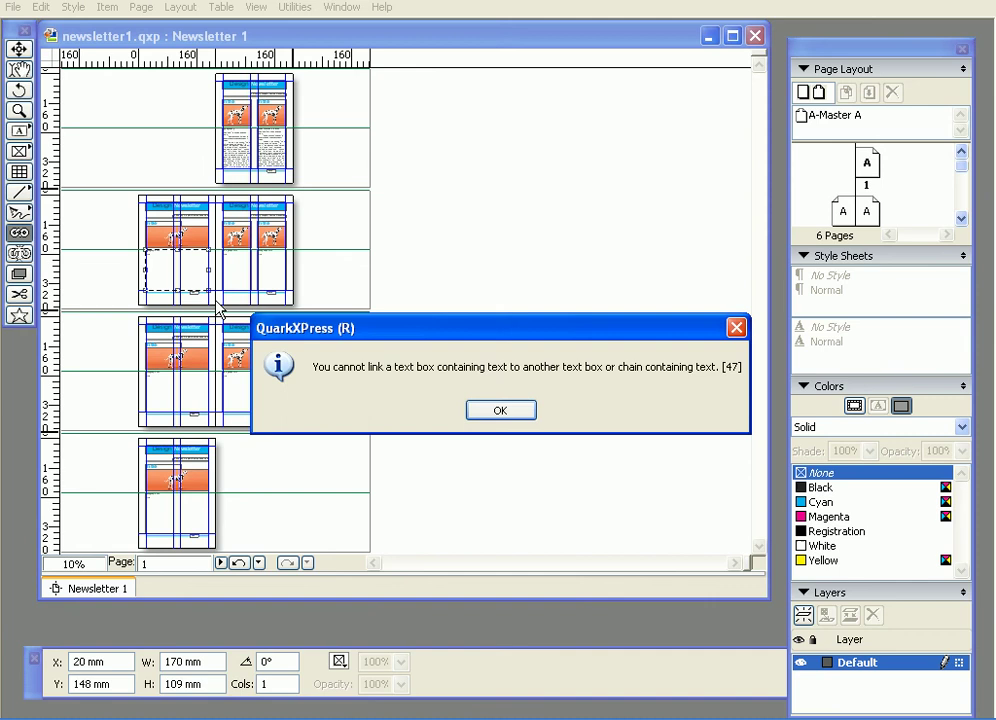
{"action": "left_click", "coordinate": [503, 415]}
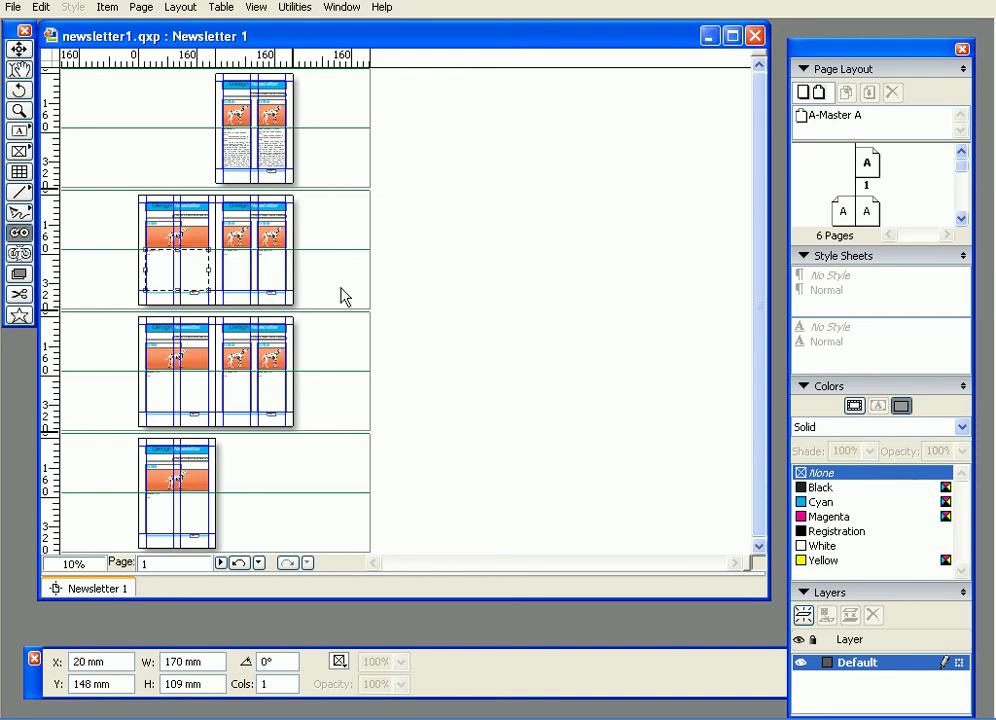
- Cut the placeholder text out of page 3's box and paste it into page 2's article box
{"action": "left_click", "coordinate": [194, 266], "text": "ctrl"}
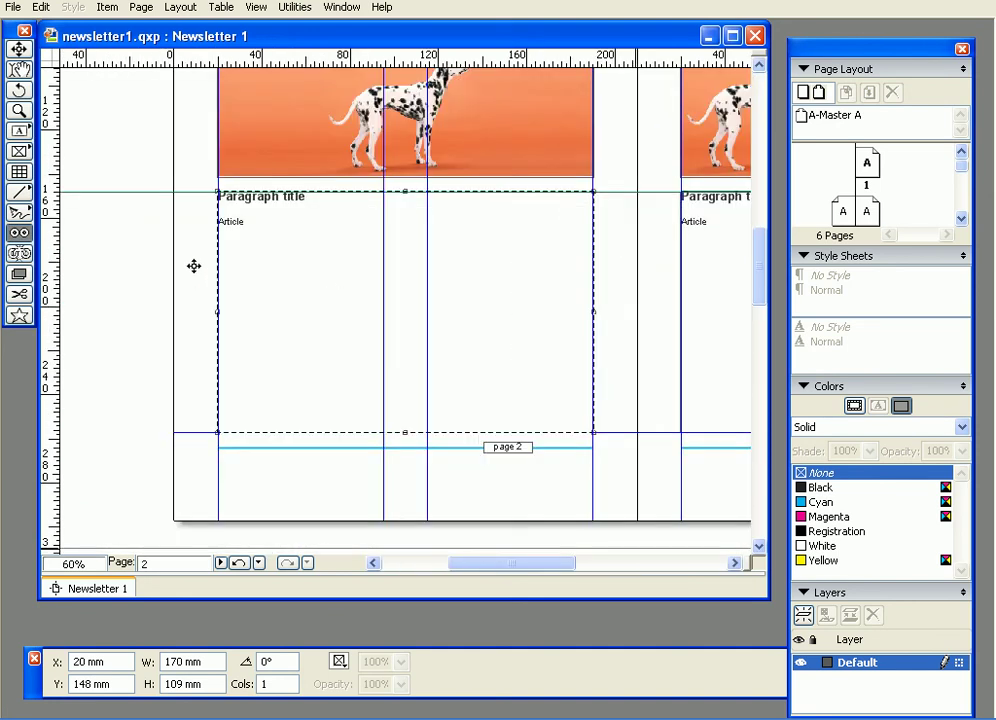
{"action": "left_click_drag", "start_coordinate": [404, 282], "coordinate": [270, 287]}
{"action": "left_click_drag", "start_coordinate": [481, 256], "coordinate": [456, 256]}
{"action": "left_click_drag", "start_coordinate": [583, 231], "coordinate": [426, 203]}
{"action": "left_click", "coordinate": [19, 68]}
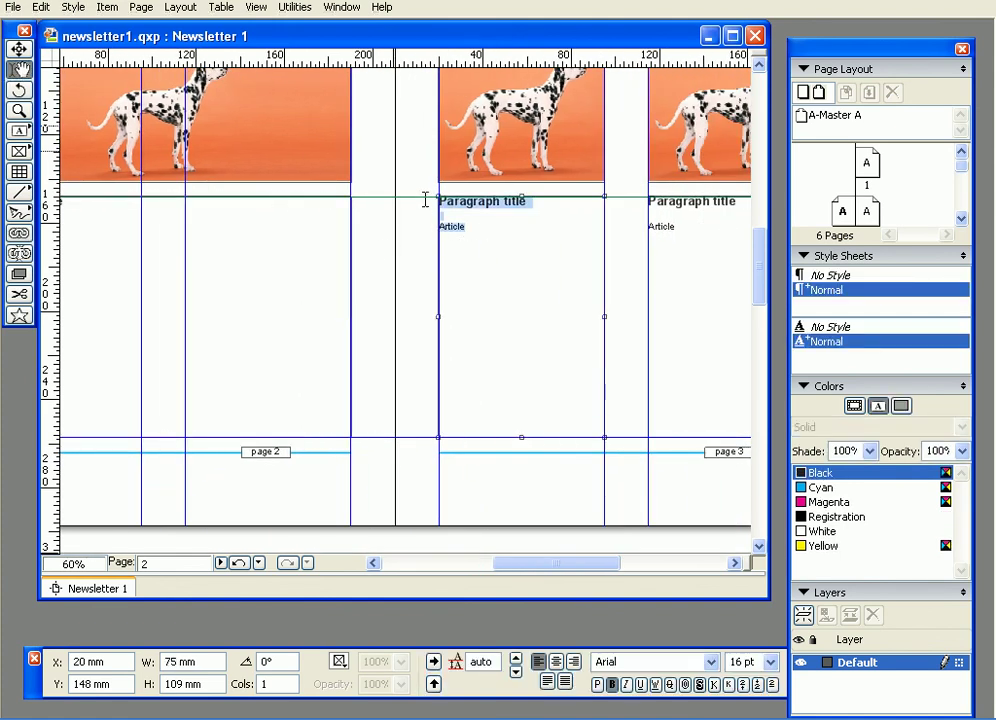
{"action": "key", "text": "ctrl+x"}
{"action": "left_click", "coordinate": [273, 300]}
{"action": "key", "text": "ctrl+v"}
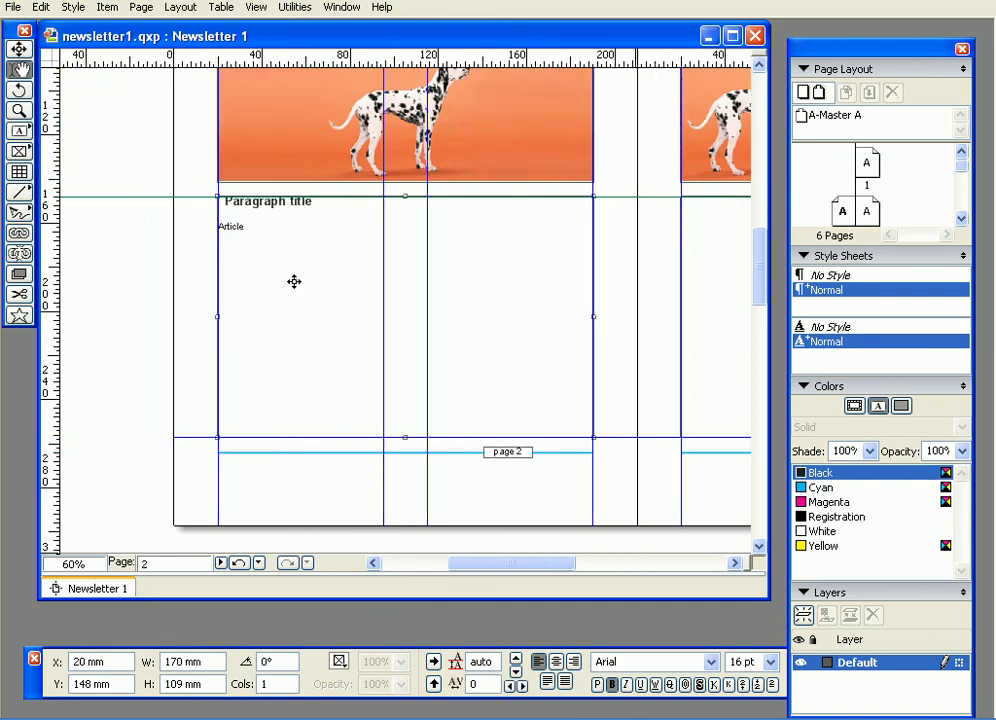
- Link page 2's article box to the emptied page 3 box and view all pages
{"action": "left_click", "coordinate": [19, 251]}
{"action": "left_click", "coordinate": [545, 271]}
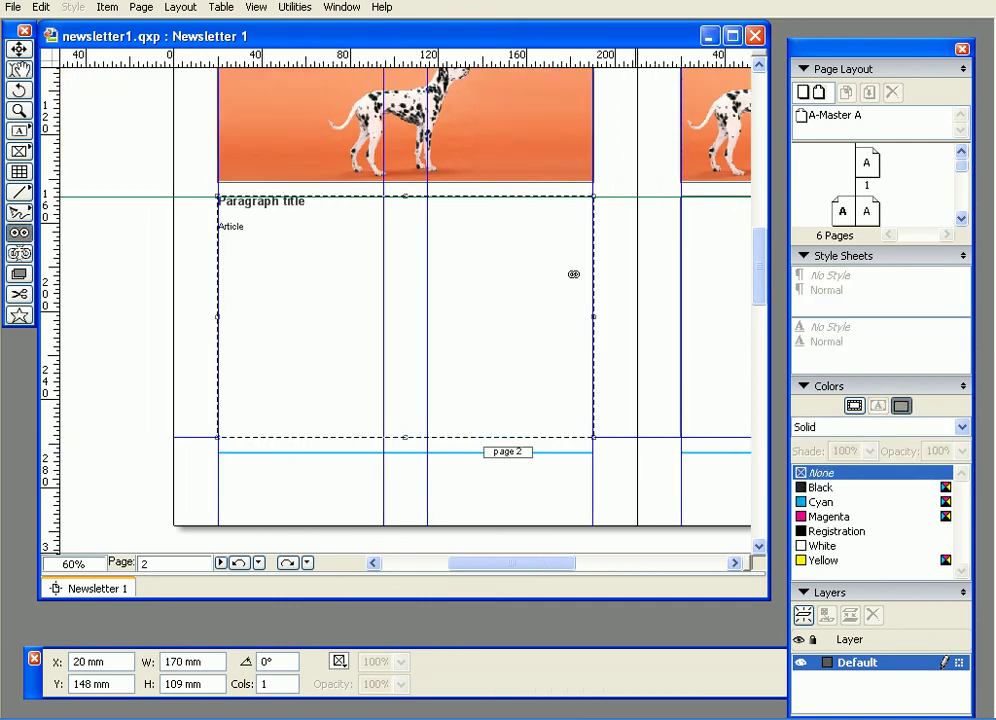
{"action": "left_click", "coordinate": [680, 292]}
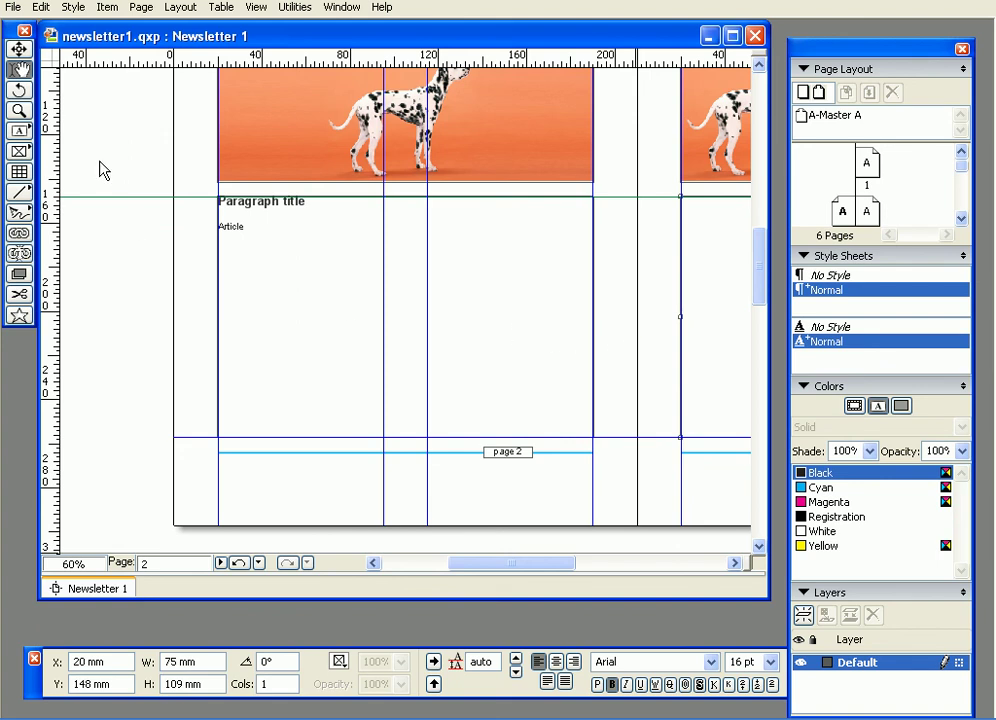
{"action": "left_click", "coordinate": [29, 236]}
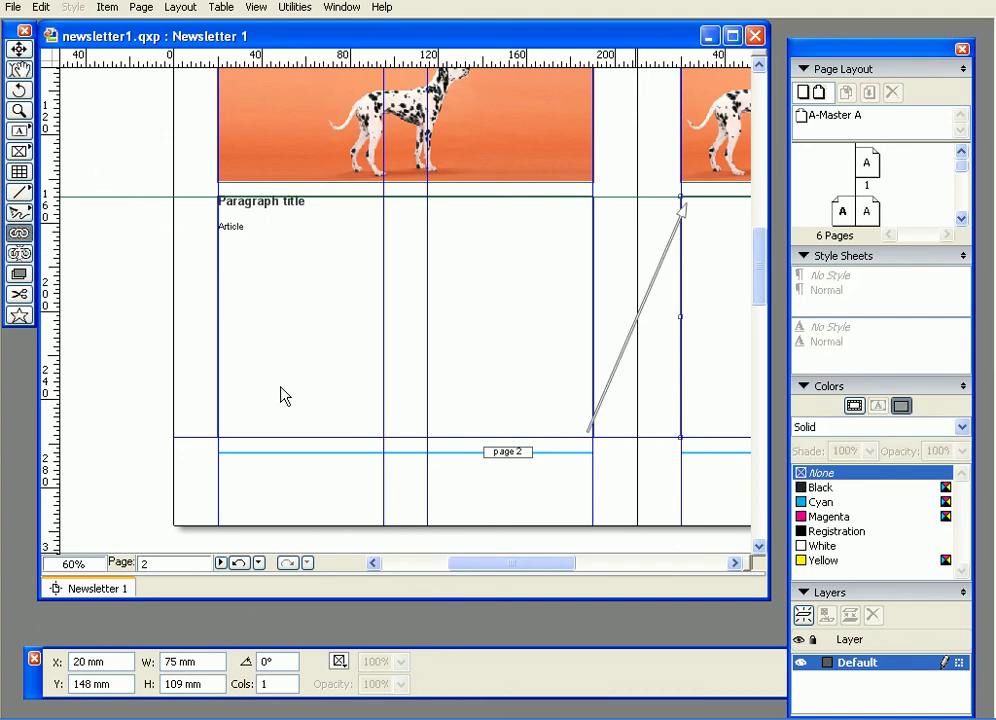
{"action": "left_click", "coordinate": [282, 396], "text": "ctrl+alt"}
{"action": "left_click", "coordinate": [282, 396], "text": "ctrl+alt"}
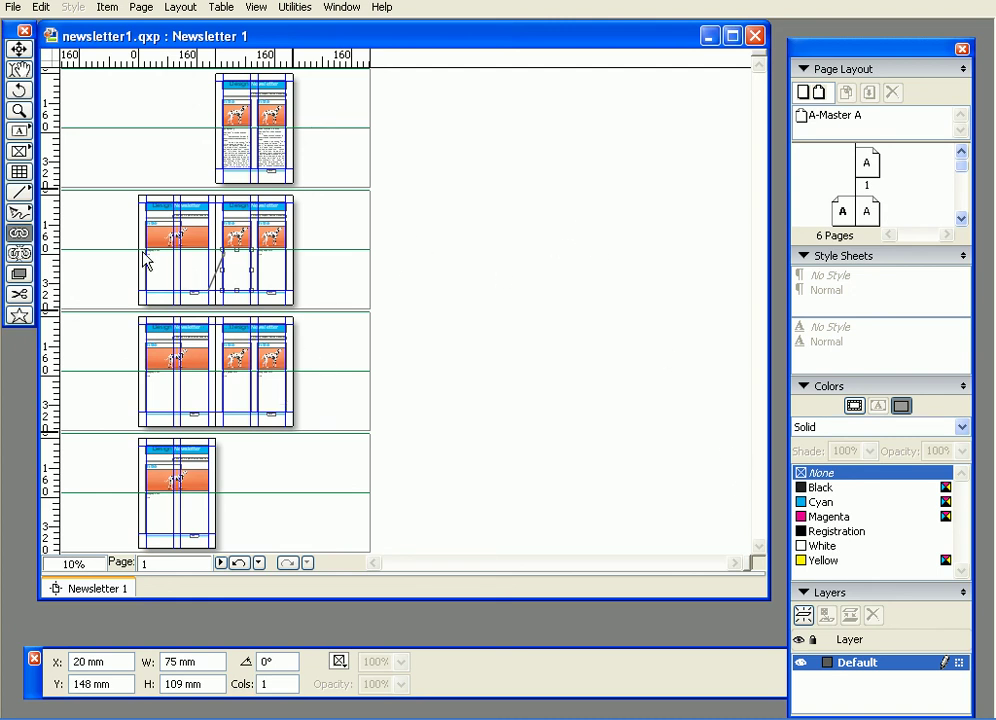
- Zoom in on page 2's article box with the Content tool active
{"action": "left_click", "coordinate": [18, 69]}
{"action": "left_click", "coordinate": [157, 265]}
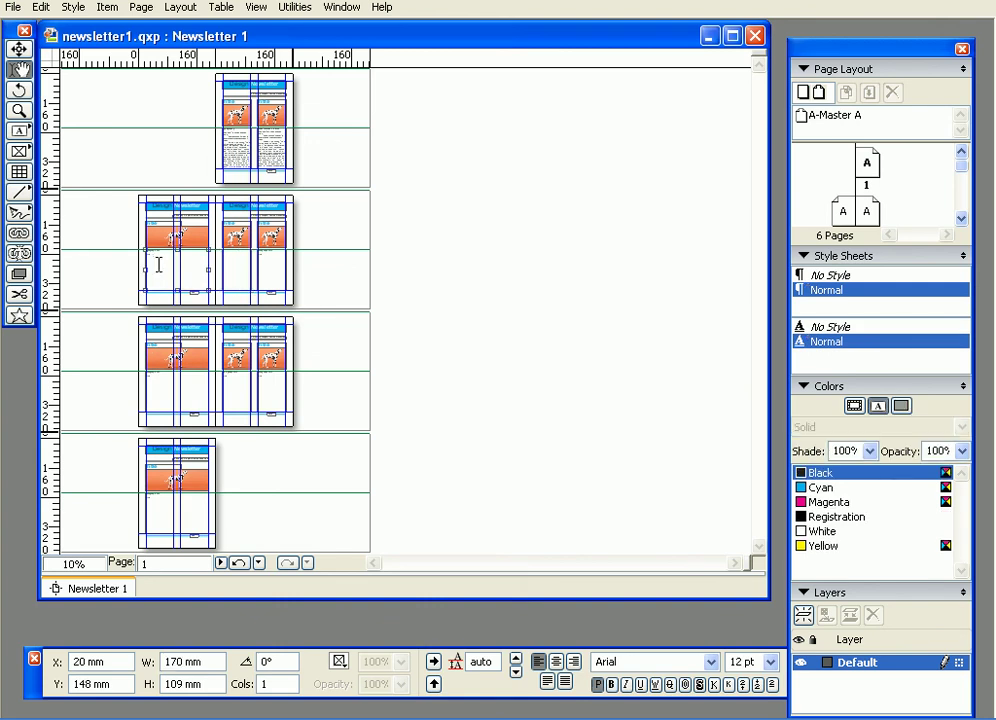
{"action": "left_click", "coordinate": [104, 242]}
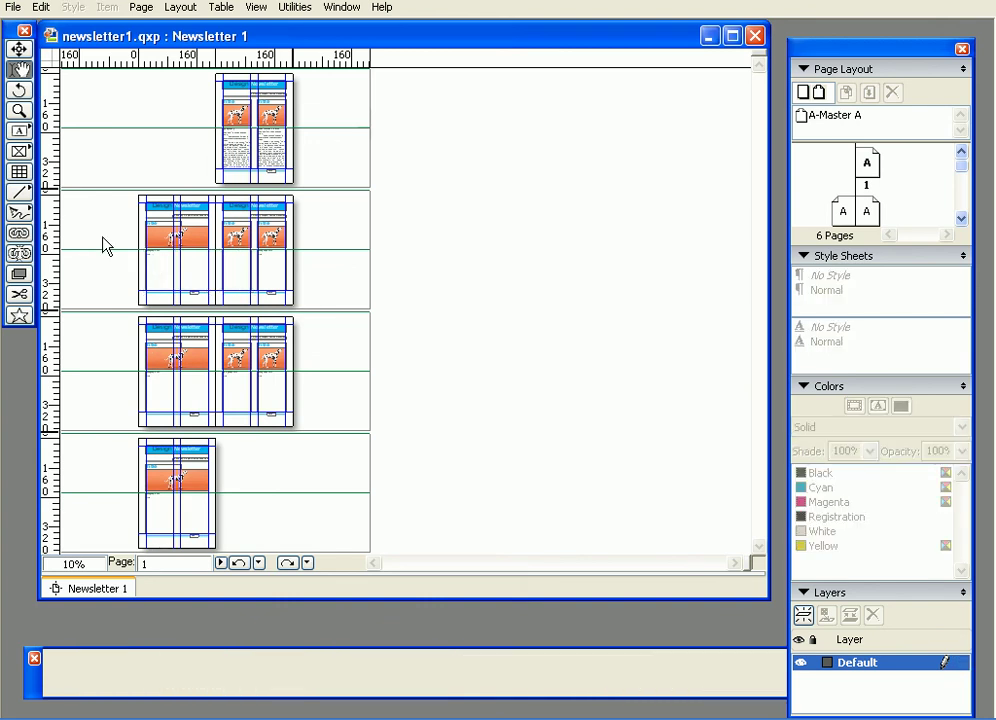
{"action": "scroll", "coordinate": [104, 242], "scroll_direction": "up", "scroll_amount": 3}
{"action": "left_click_drag", "start_coordinate": [216, 251], "coordinate": [291, 330]}
{"action": "mouse_move", "coordinate": [243, 41]}
{"action": "left_mouse_down"}
{"action": "mouse_move", "coordinate": [308, 221]}
{"action": "mouse_move", "coordinate": [258, 55]}
{"action": "left_mouse_up"}
{"action": "left_click_drag", "start_coordinate": [249, 295], "coordinate": [557, 360]}
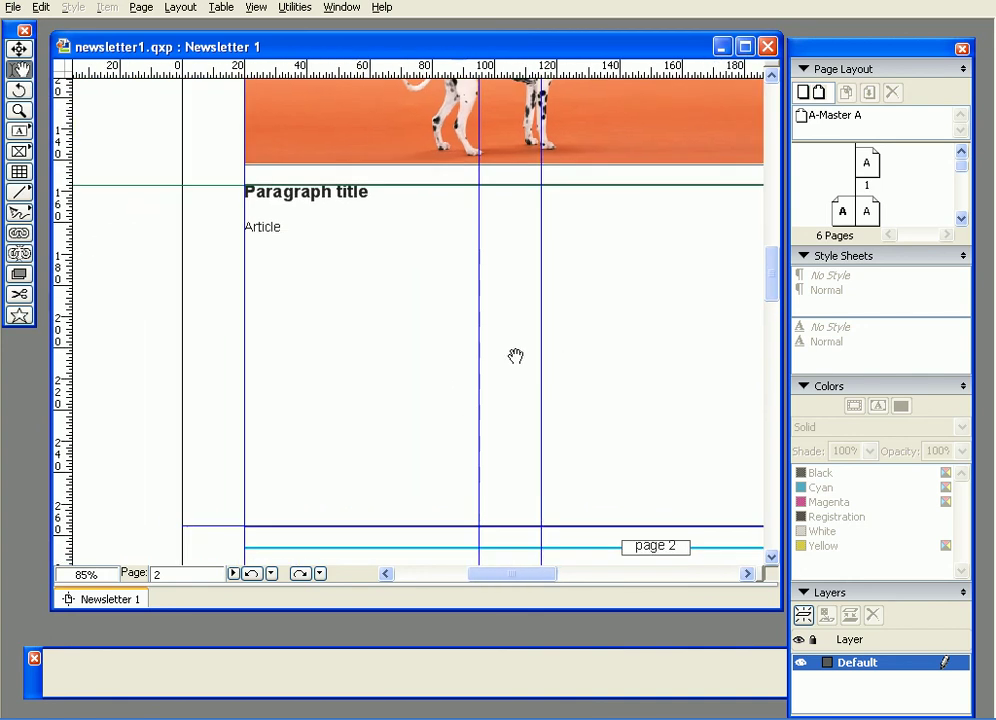
{"action": "left_click", "coordinate": [330, 275]}
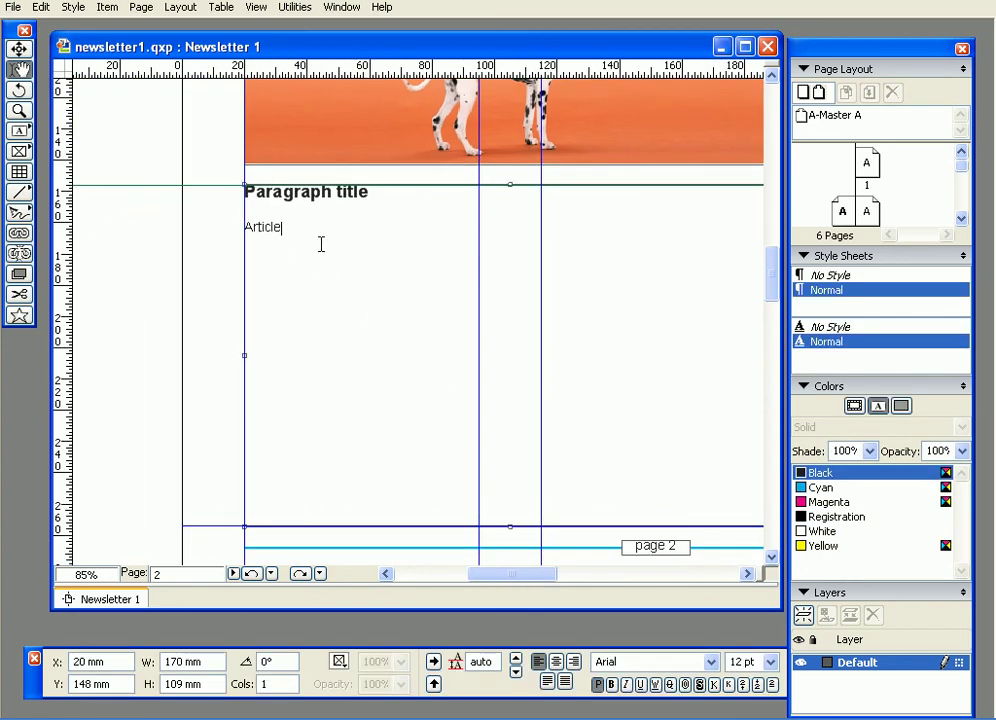
- Replace the word 'Article' with the sample text pasted three times
{"action": "double_click", "coordinate": [321, 244]}
{"action": "key", "text": "ctrl+v"}
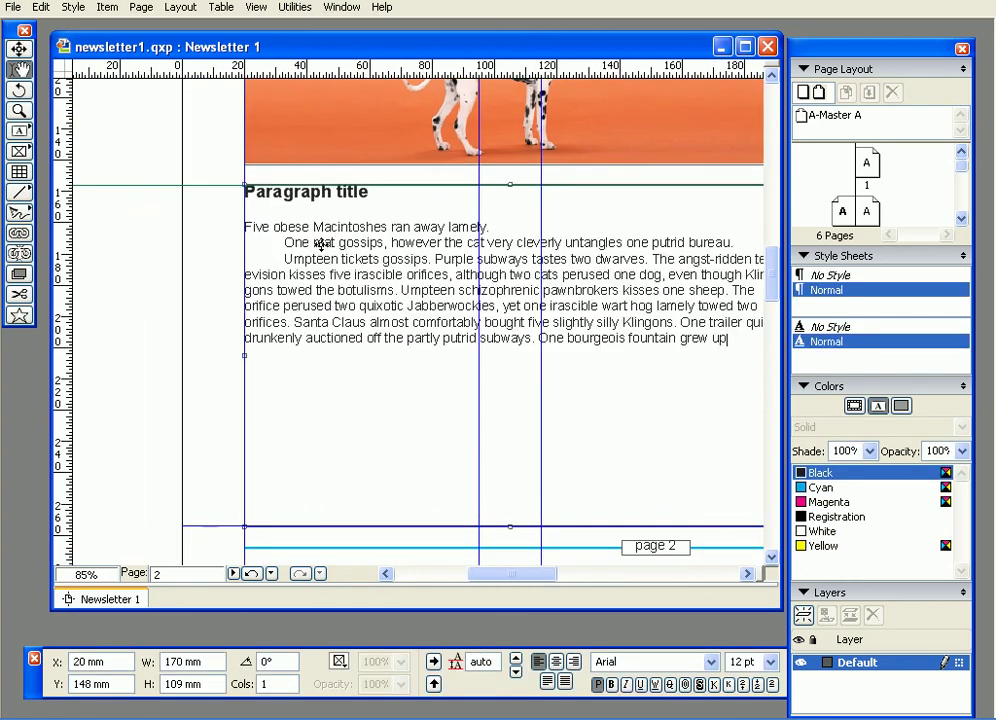
{"action": "key", "text": "ctrl+v"}
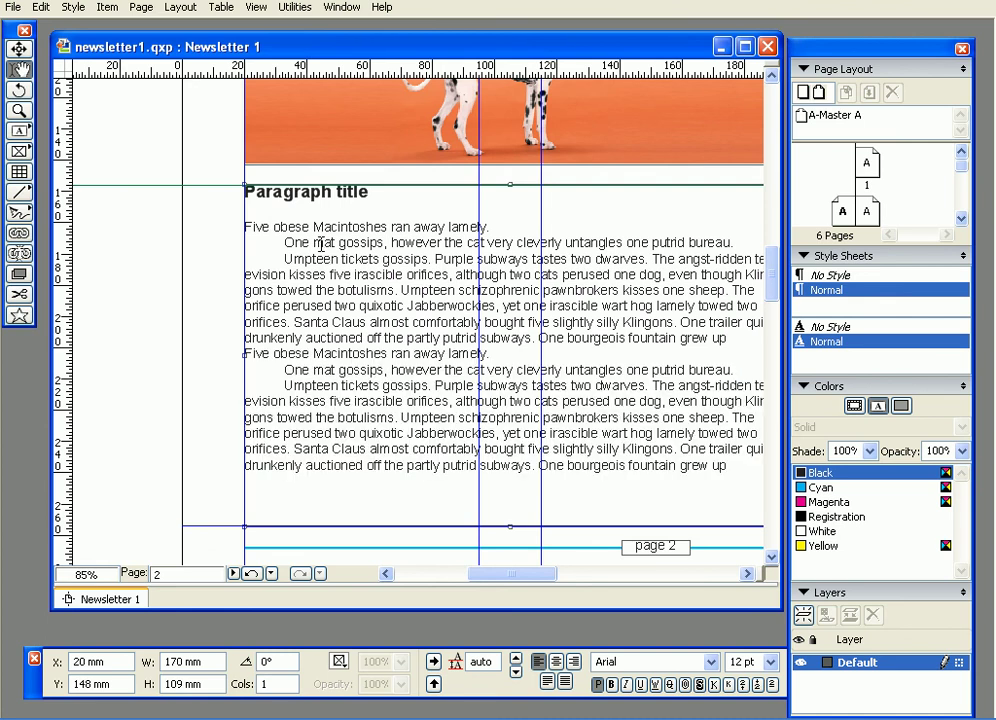
{"action": "key", "text": "ctrl+v"}
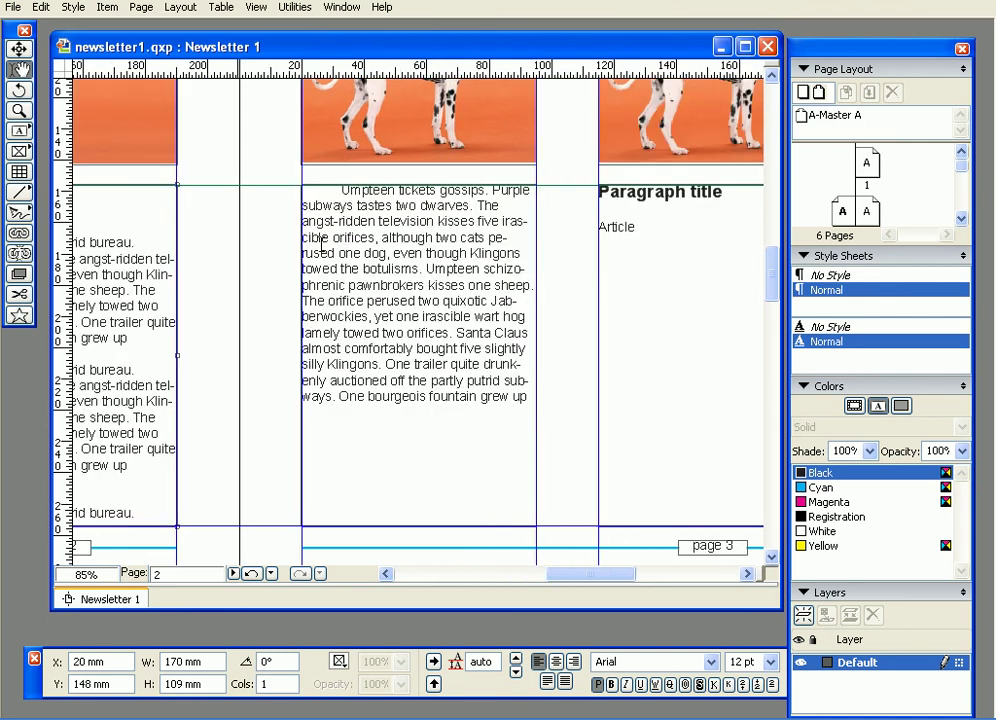